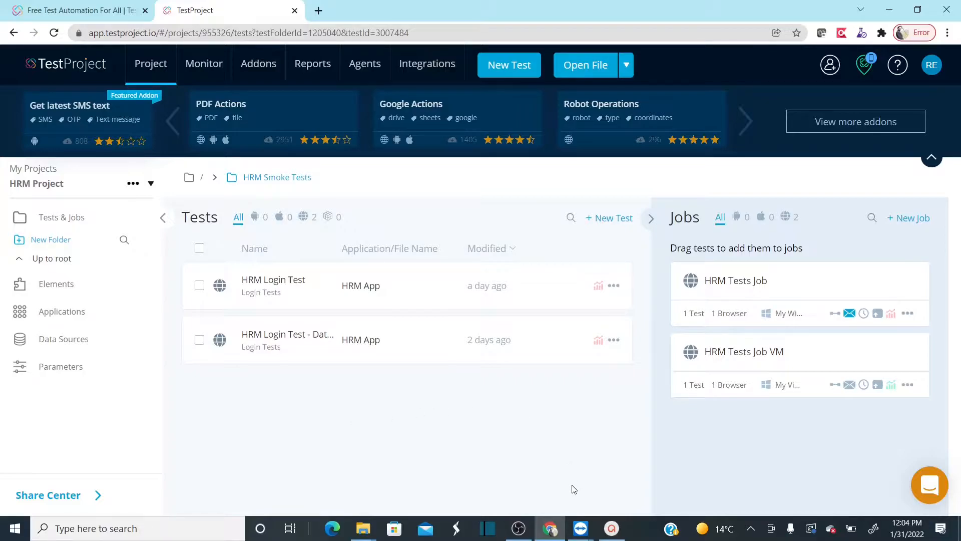
- Switch to the phone's TeamViewer session and open the Software information page under About phone in its Settings
mouse_move(583, 526)
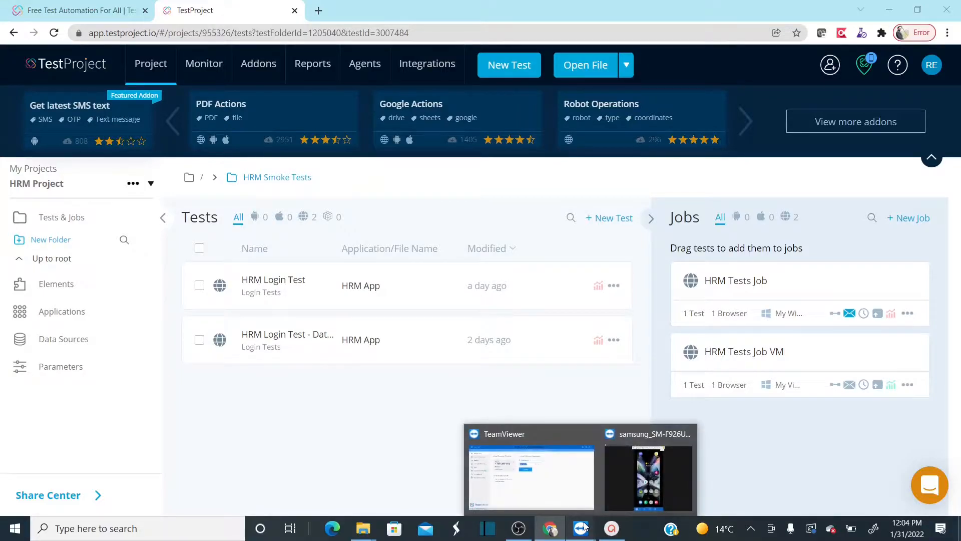
left_click(638, 486)
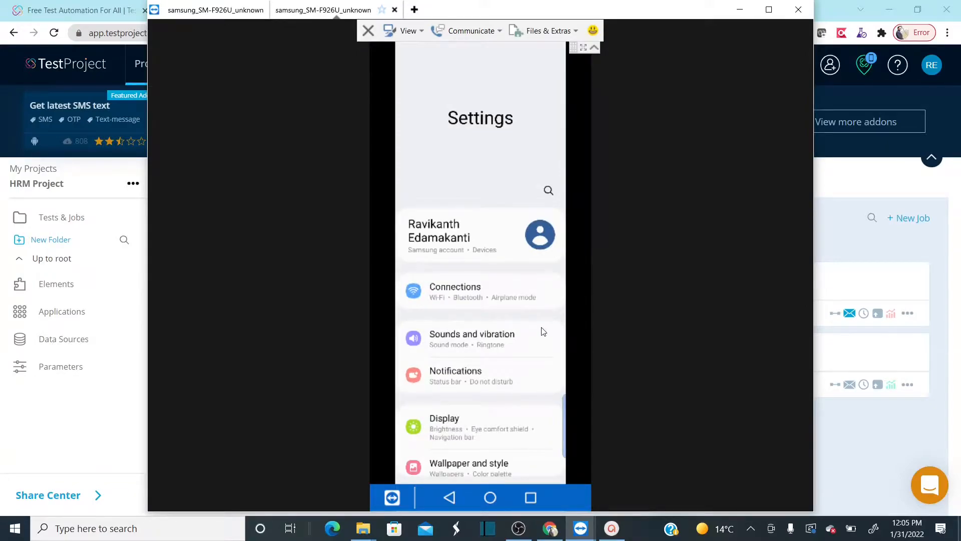
scroll(543, 332, "down", 10)
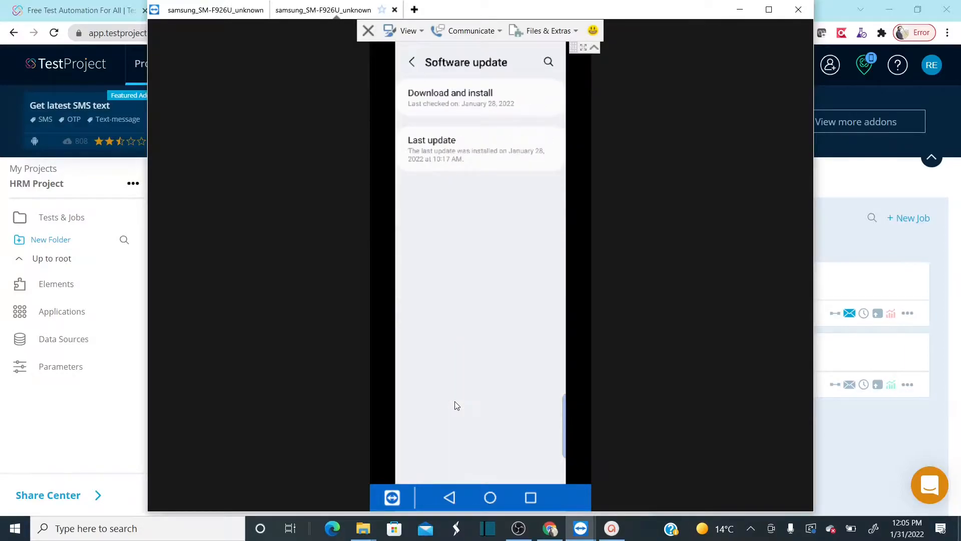
left_click(412, 62)
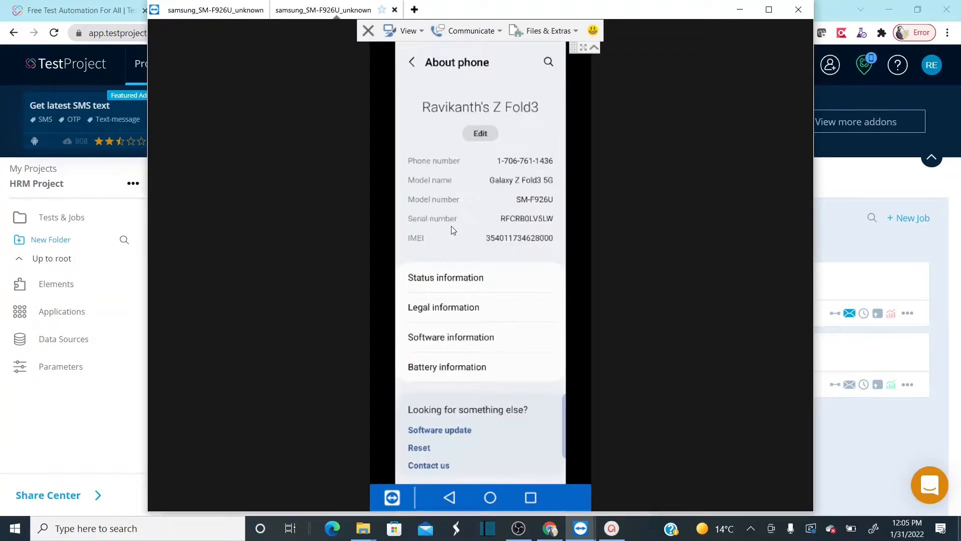
left_click(478, 339)
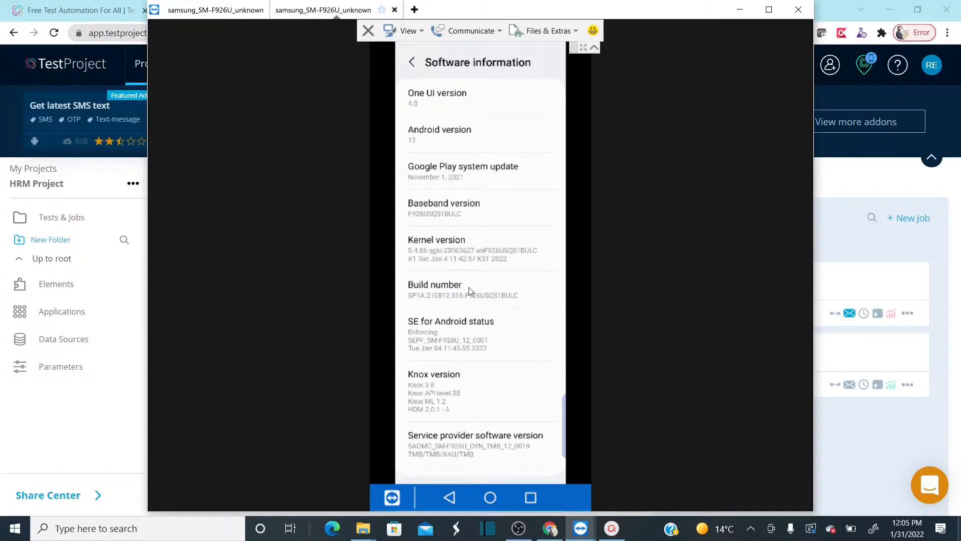
- Tap the phone's Build number entry repeatedly to turn on developer mode
left_click(440, 289)
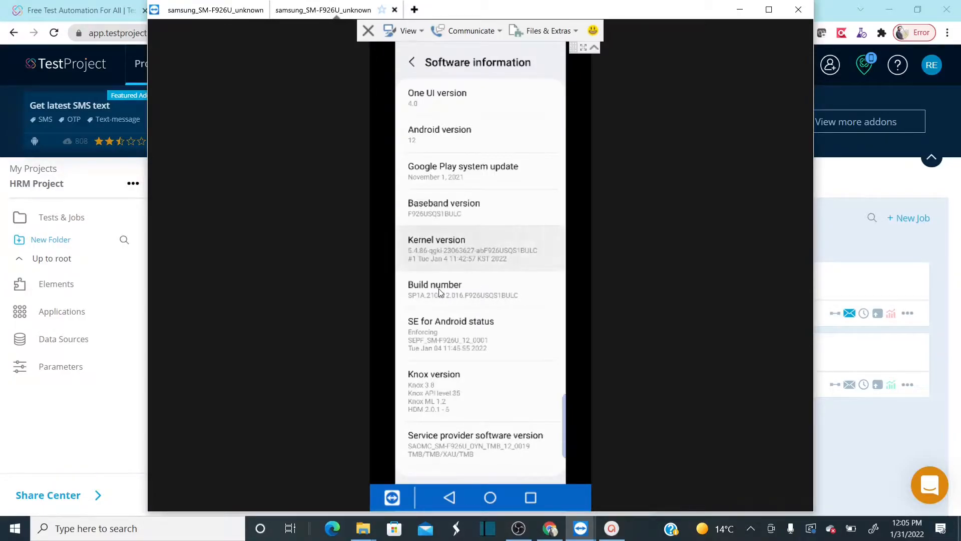
left_click(462, 298)
left_click(495, 314)
left_click(479, 333)
left_click(469, 293)
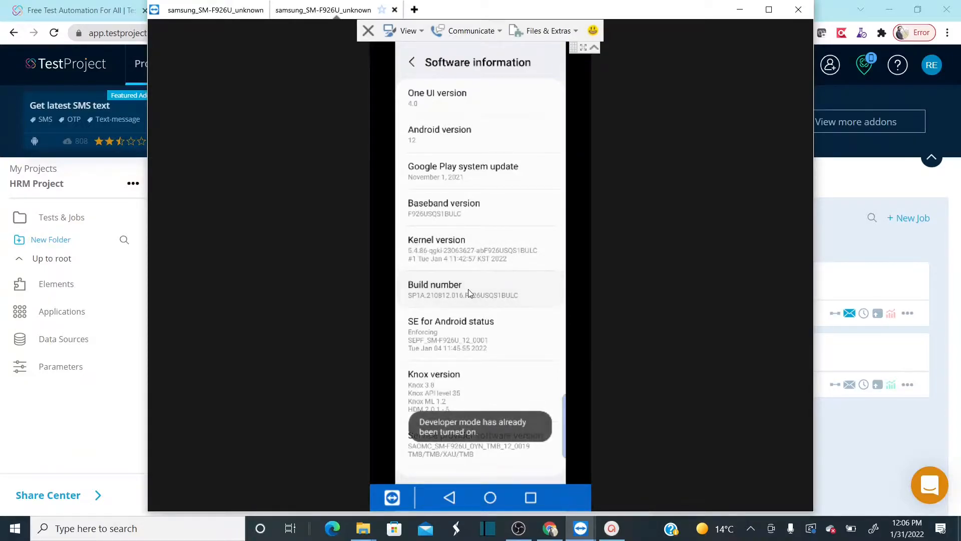
left_click(468, 293)
left_click(467, 289)
left_click(468, 289)
left_click(468, 289)
left_click(468, 290)
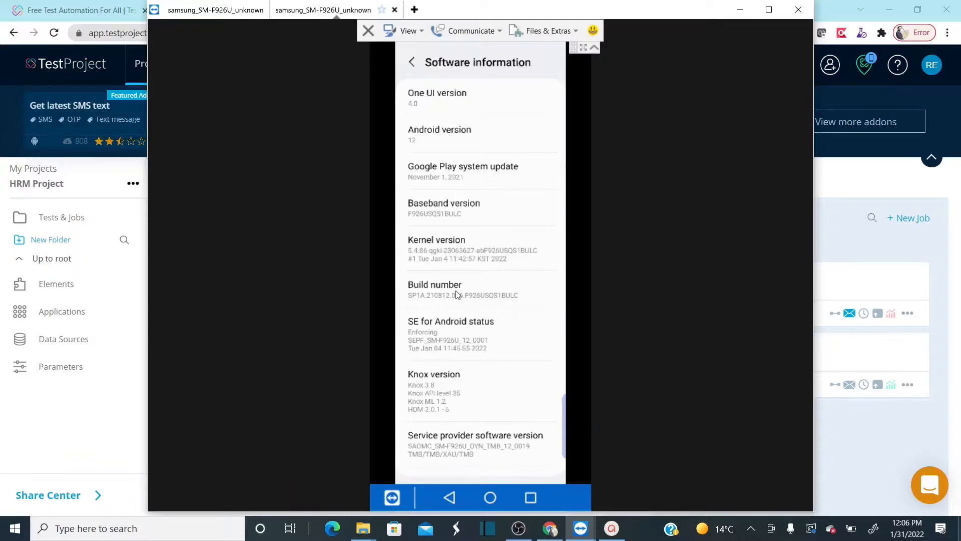
- Return to the phone's main Settings list and open Developer options
right_click(458, 295)
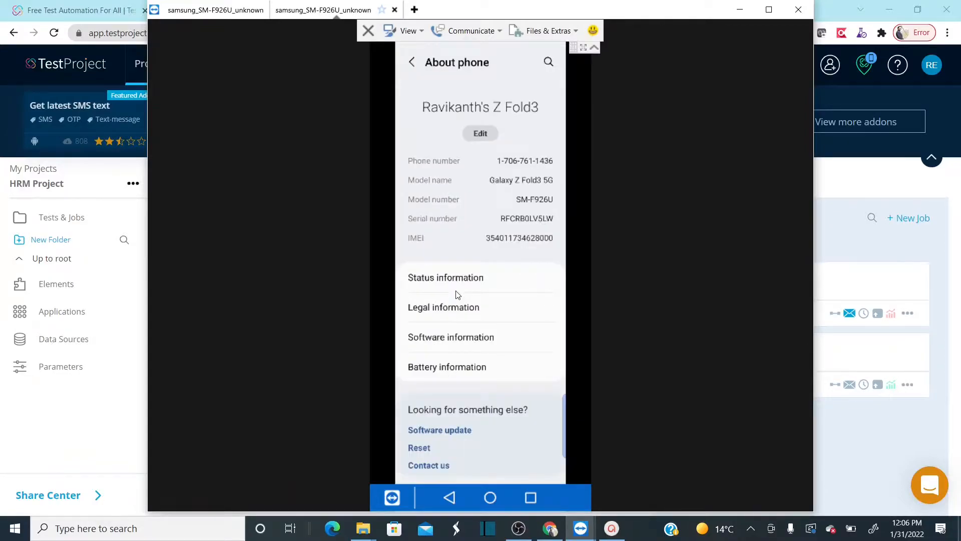
right_click(458, 295)
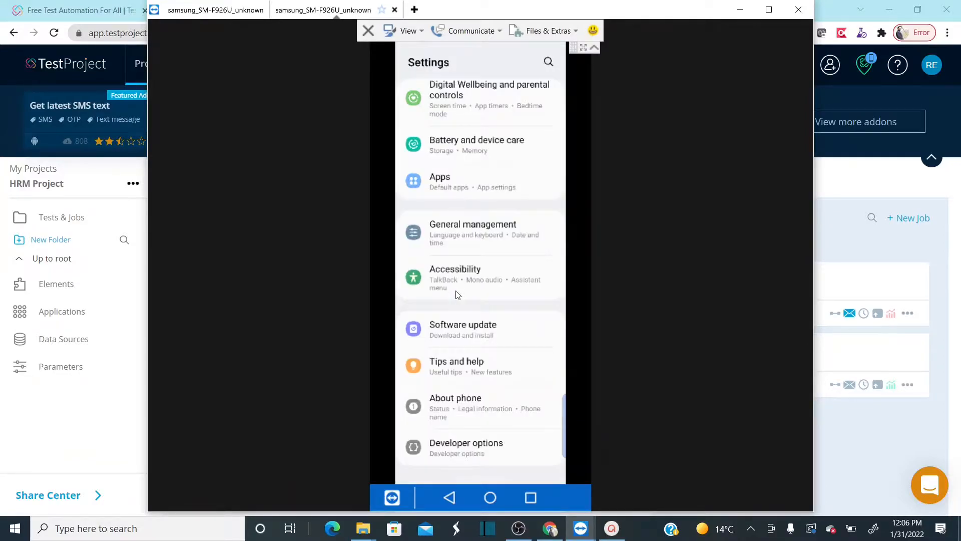
right_click(458, 295)
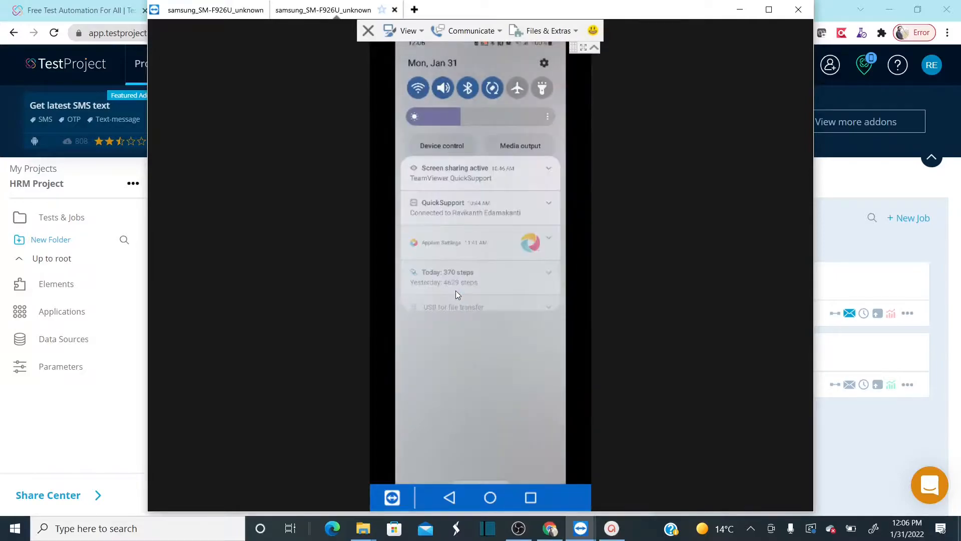
scroll(455, 291, "down", 10)
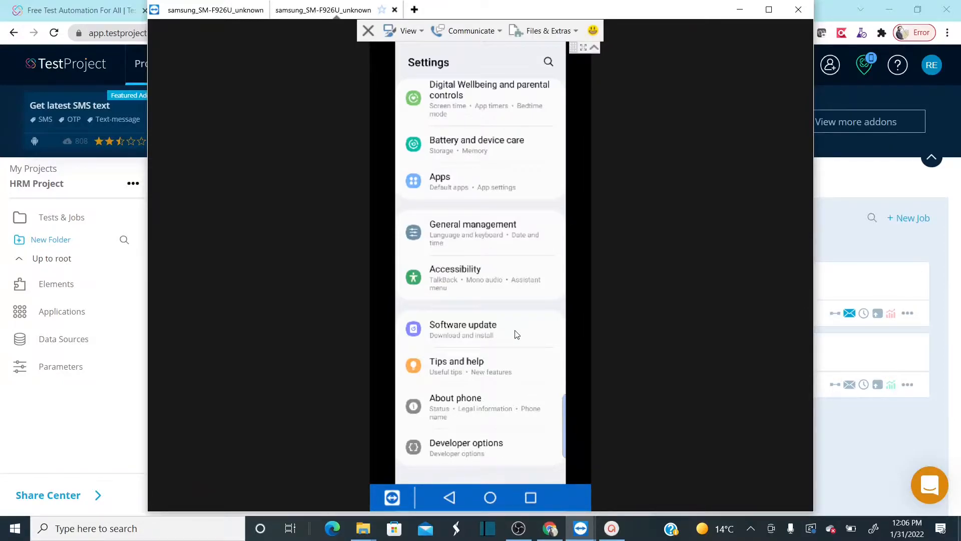
left_click(470, 444)
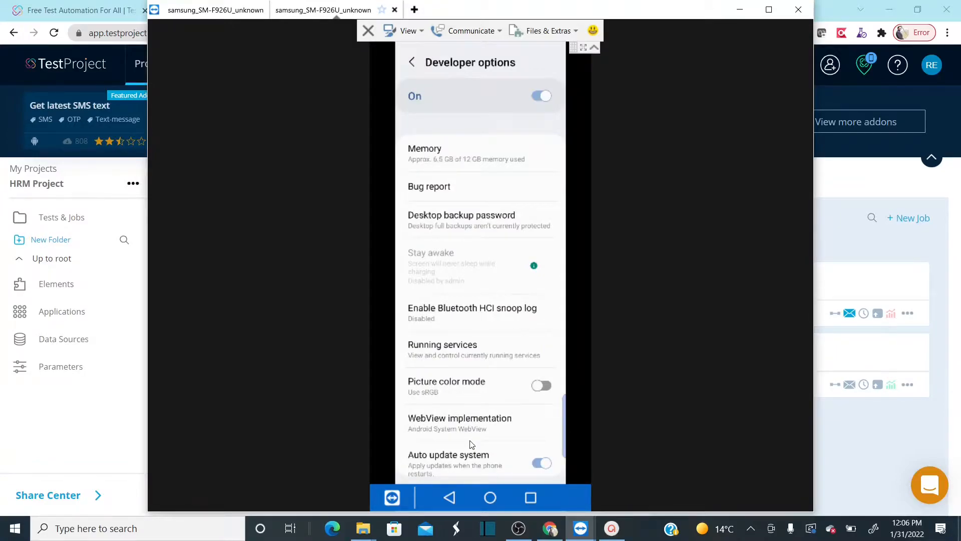
- Check the USB debugging setting in Developer options and minimize the phone's remote session
scroll(471, 444, "down", 5)
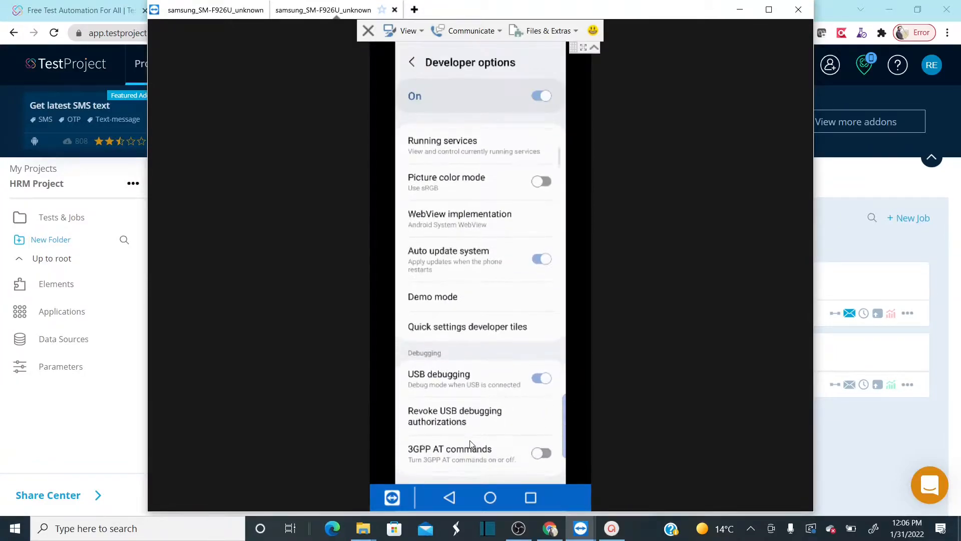
scroll(470, 444, "down", 1)
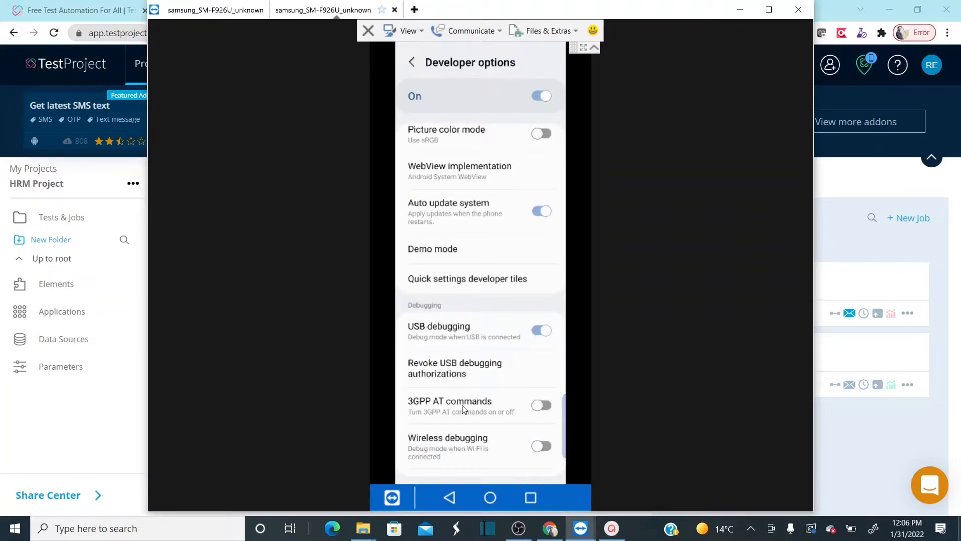
scroll(463, 409, "up", 5)
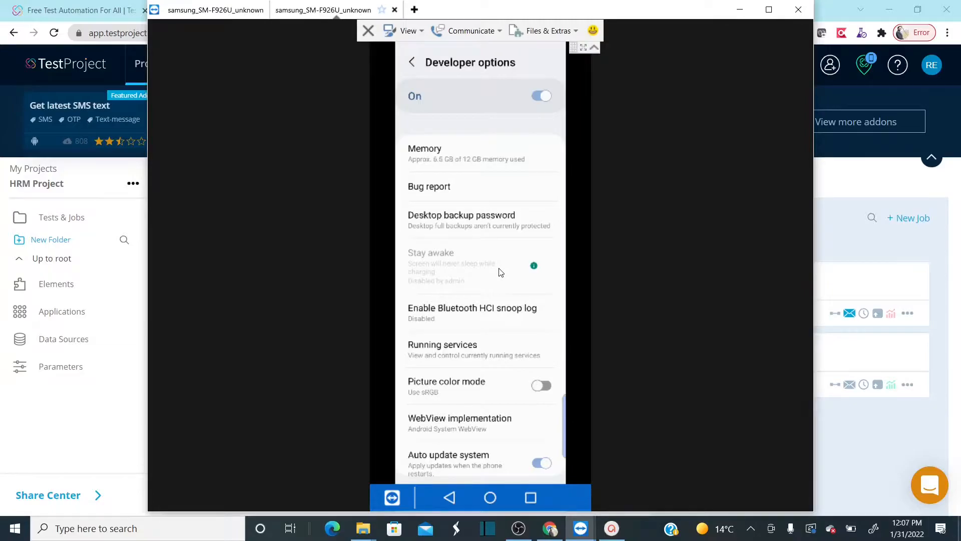
scroll(500, 272, "down", 5)
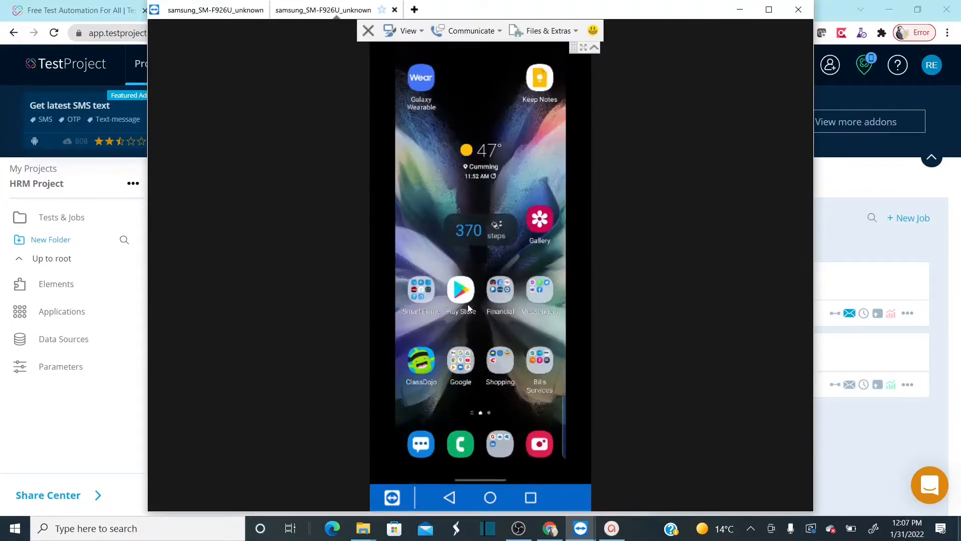
left_click(740, 10)
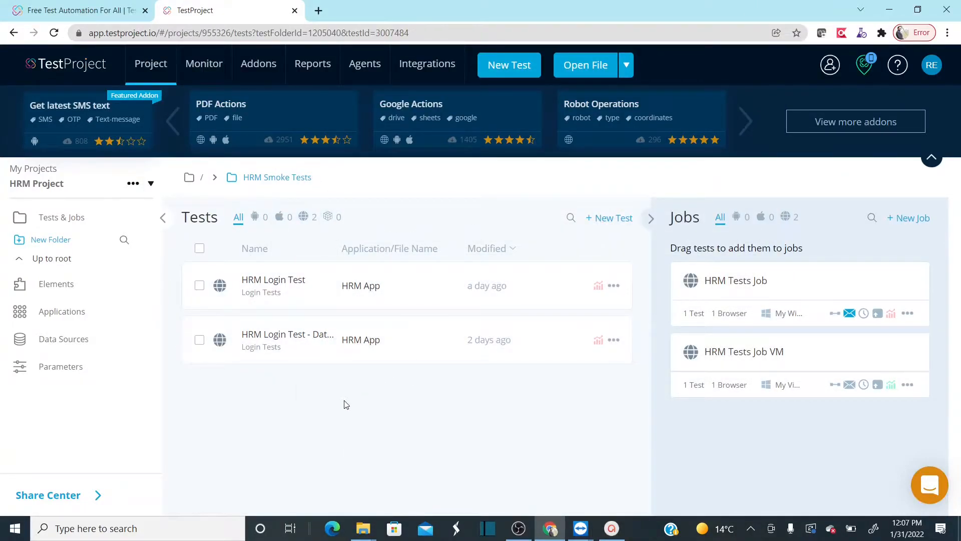
- Create a new project named "Mobile Test Project"
left_click(151, 184)
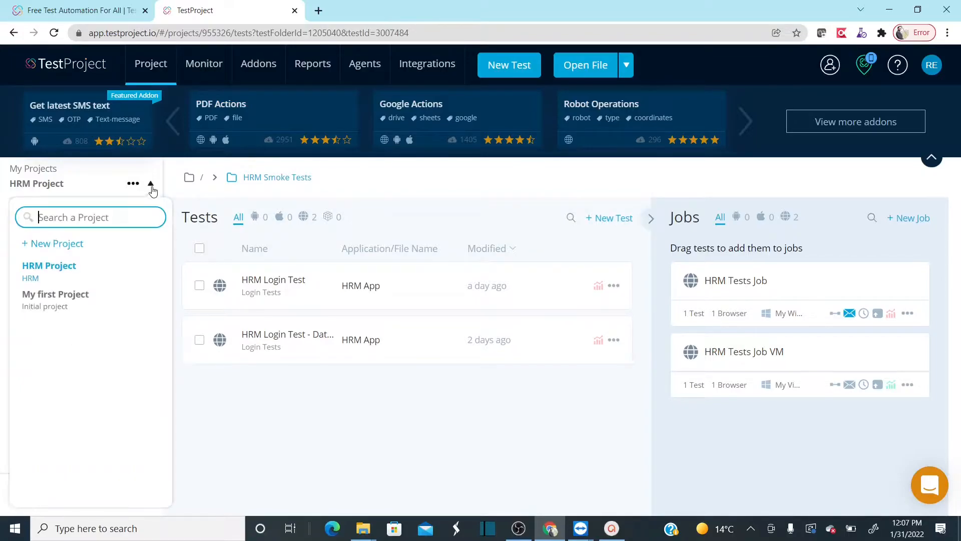
left_click(72, 246)
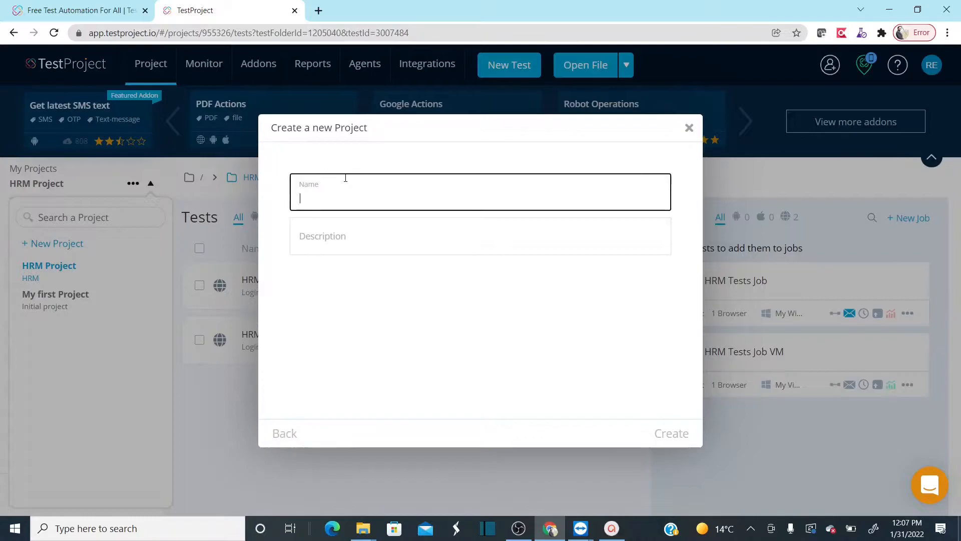
type("Mobile")
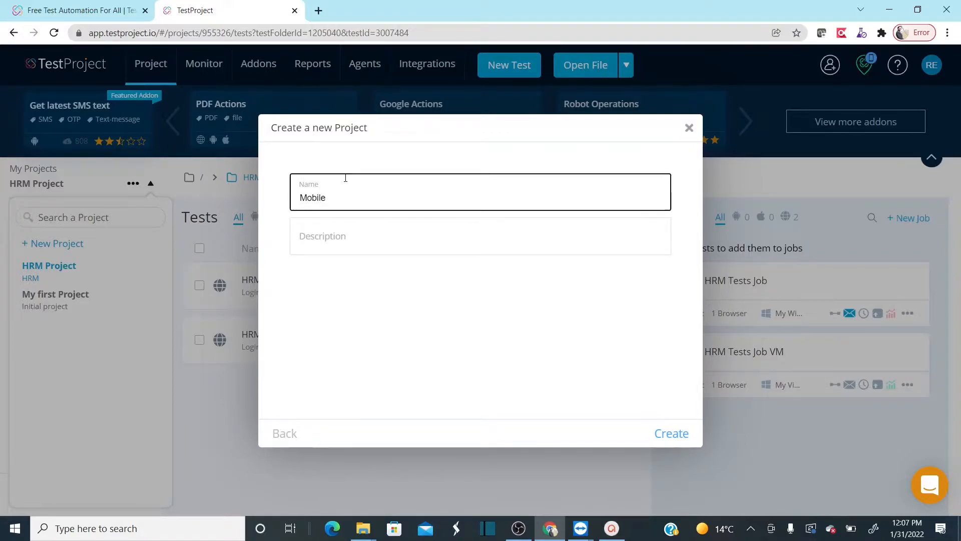
type("Yell")
key("BackSpace")
key("BackSpace")
key("BackSpace")
key("BackSpace")
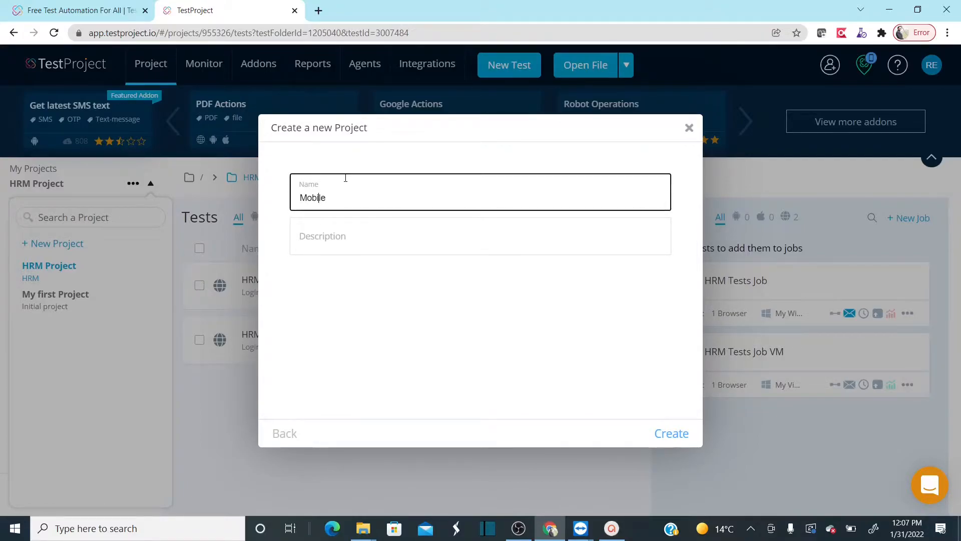
key("End")
type("Test")
type("roject")
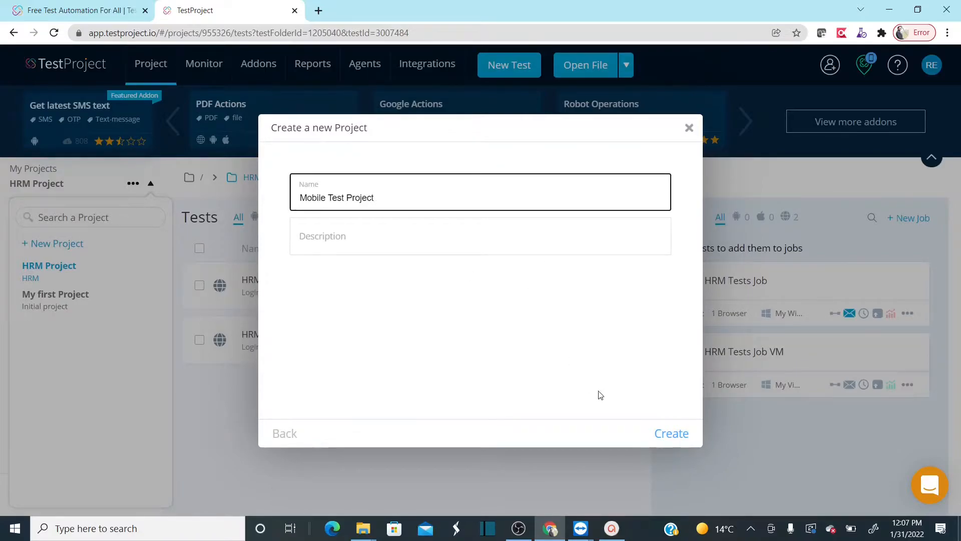
left_click(672, 431)
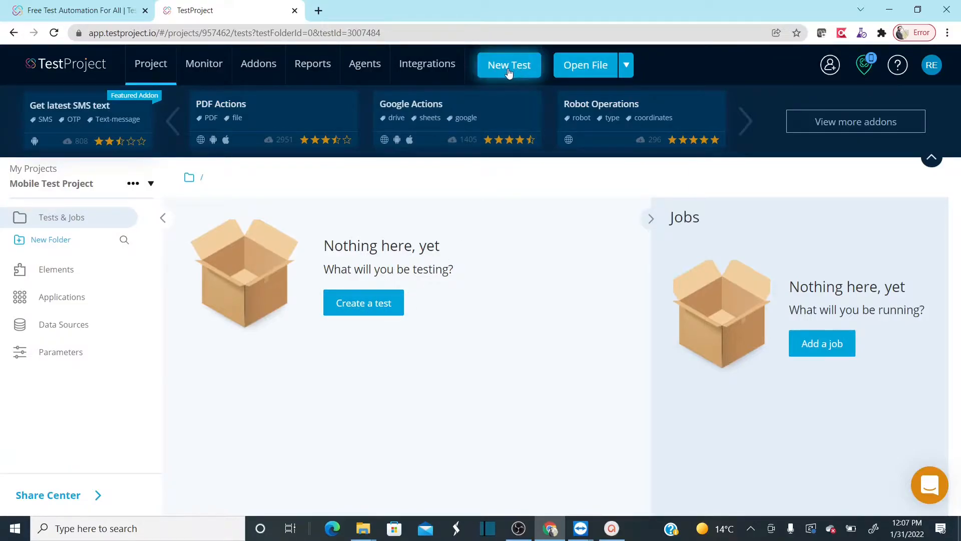
- Start a new test of type Mobile in the project and name it "Mobile Test Yellow Page Search"
left_click(375, 299)
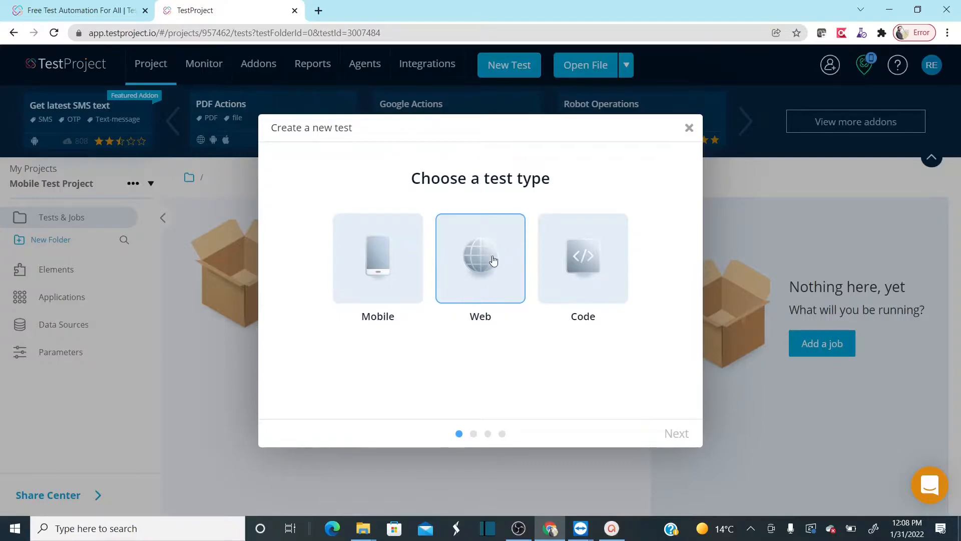
left_click(389, 293)
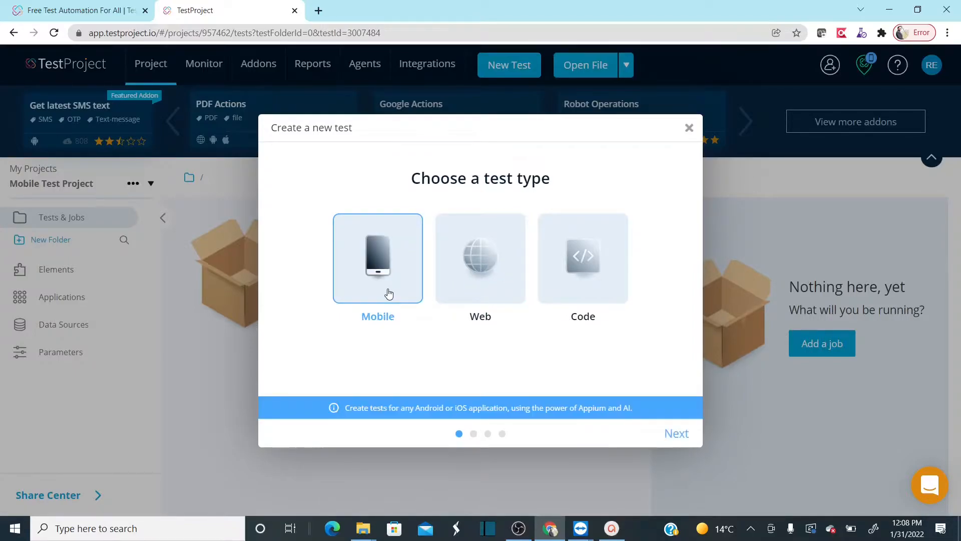
left_click(668, 435)
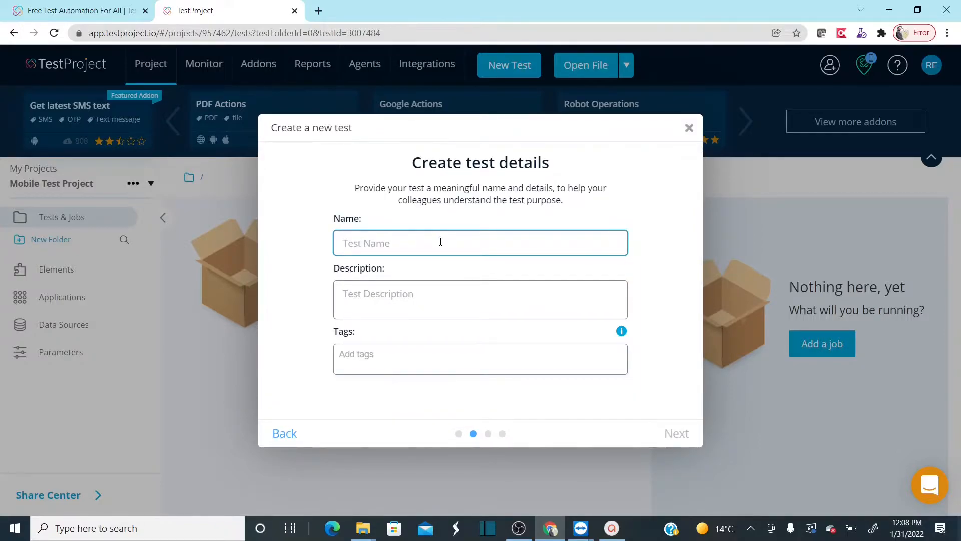
type("Mobile Test Yello")
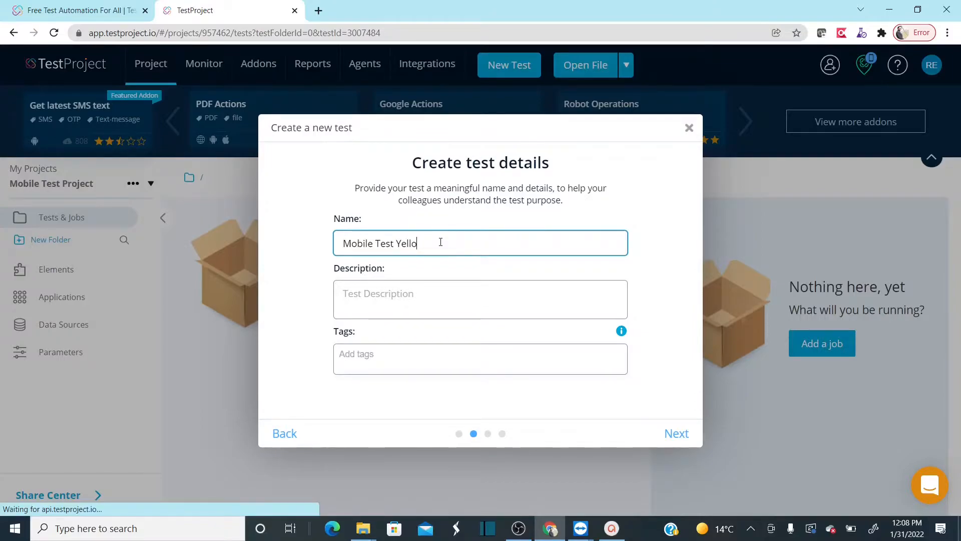
type("w Page Search")
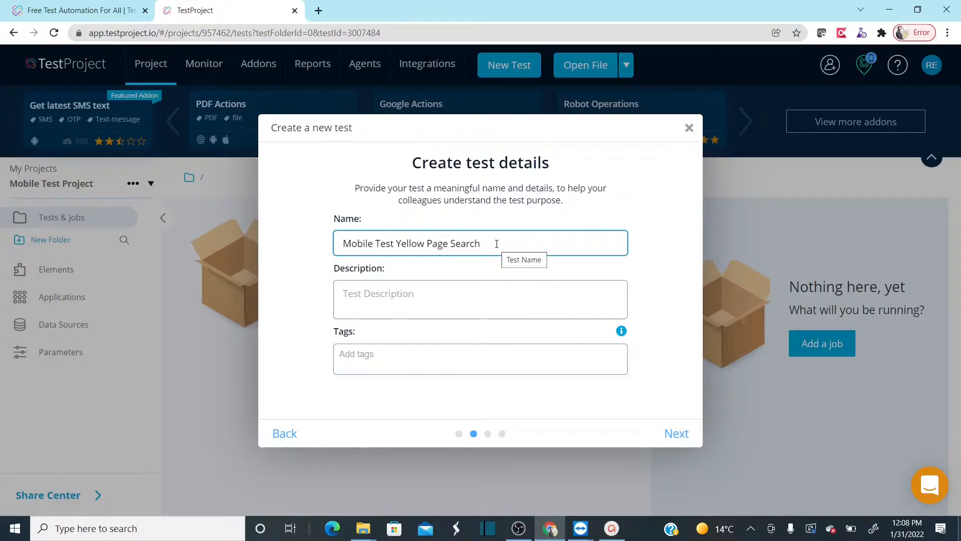
left_click(677, 435)
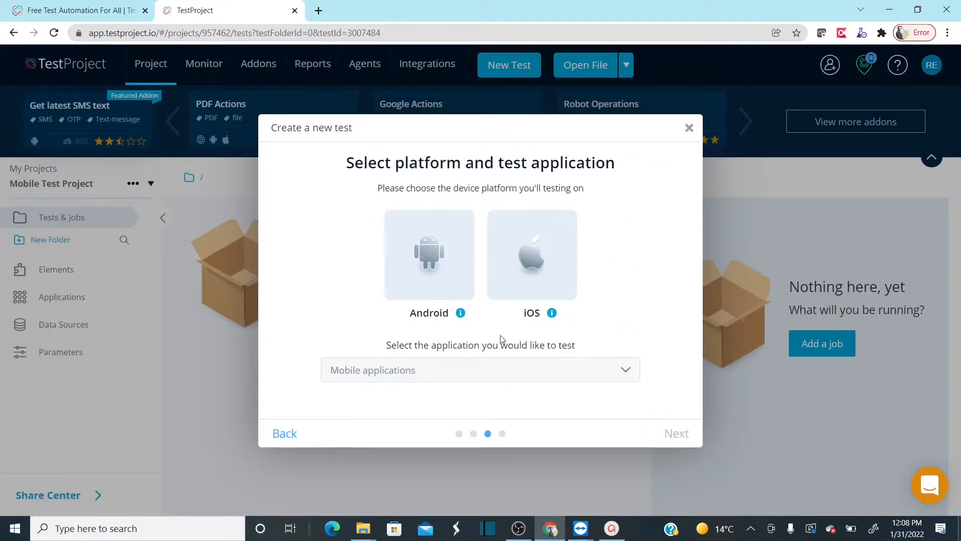
- Choose Android as the test platform and add a new application for testing named "Yellow Pages"
left_click(433, 269)
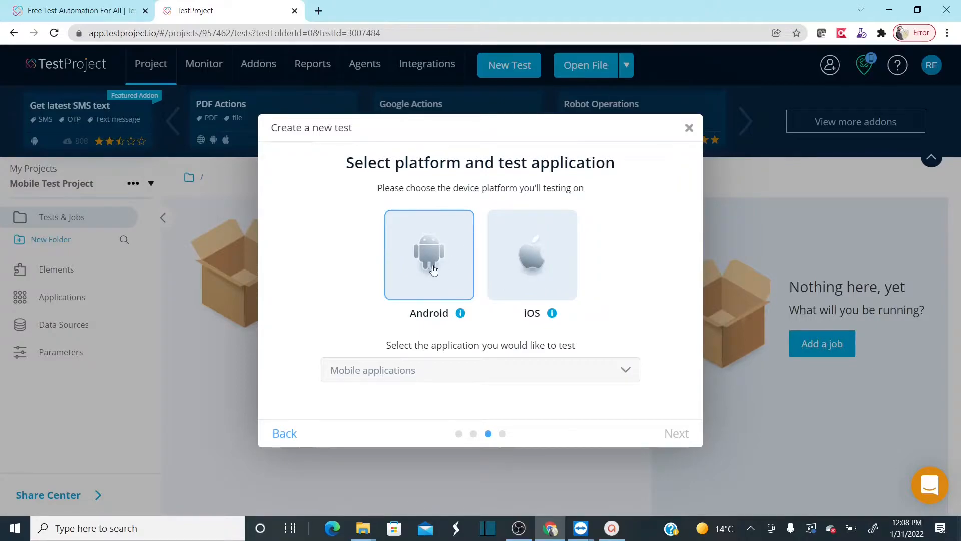
left_click(432, 285)
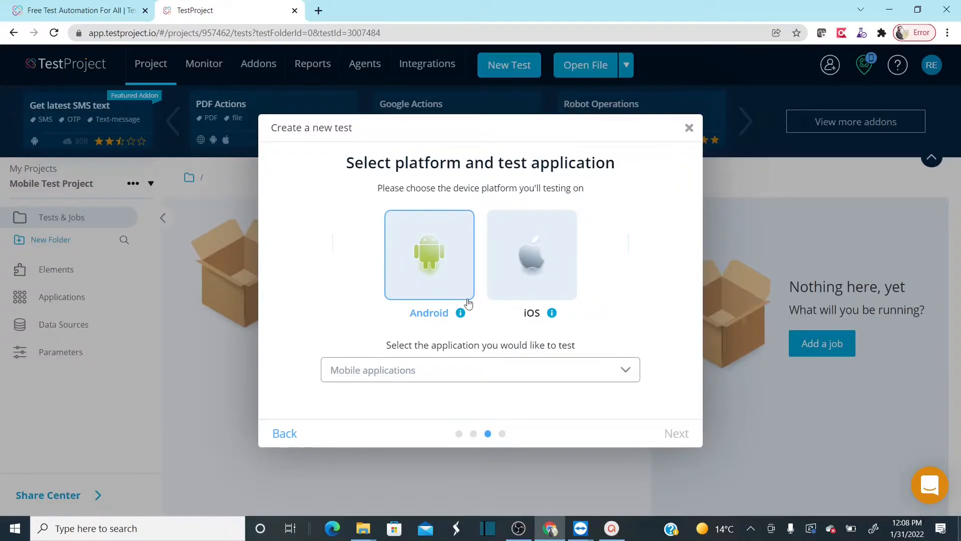
left_click(625, 371)
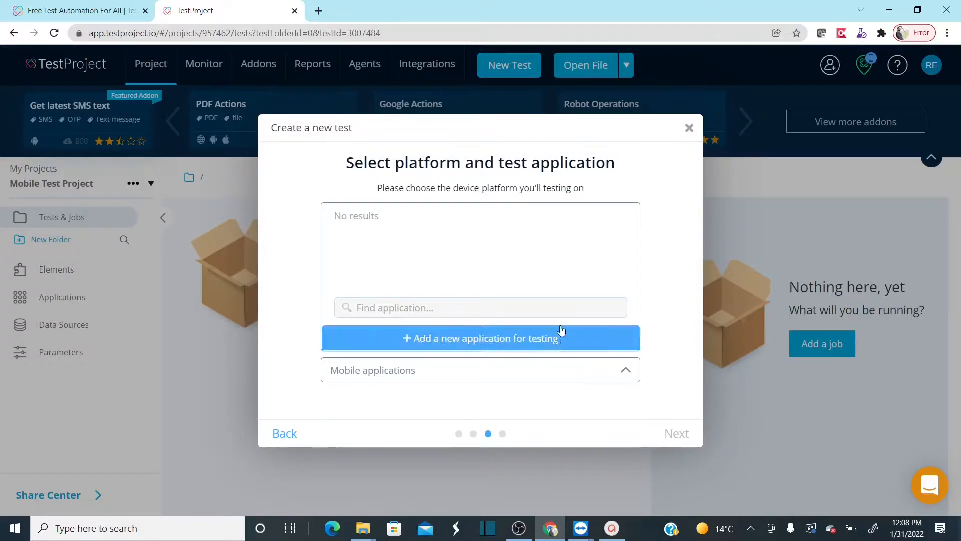
left_click(514, 340)
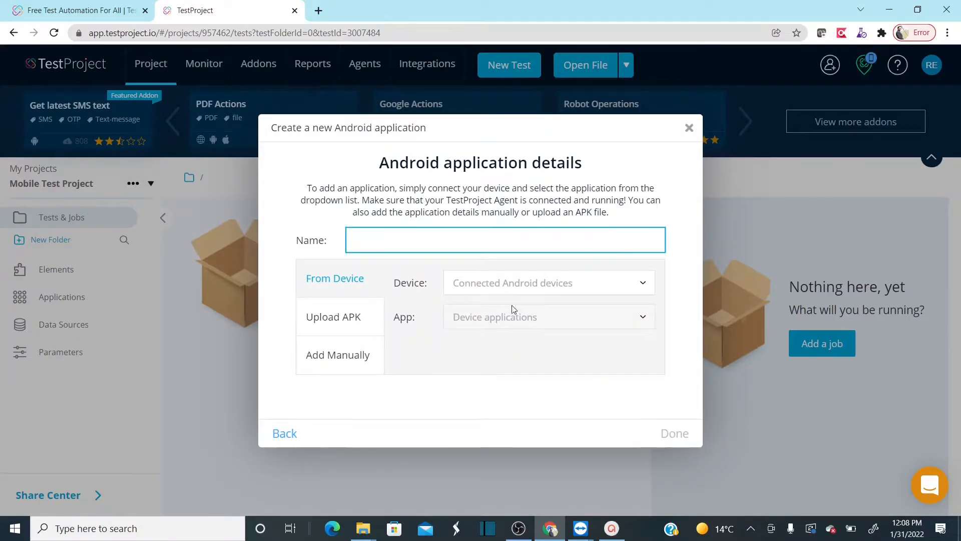
type("Yellow Pages")
- Examine the APK upload and manual entry options for defining the Android application, and return to the device-based option
left_click(340, 284)
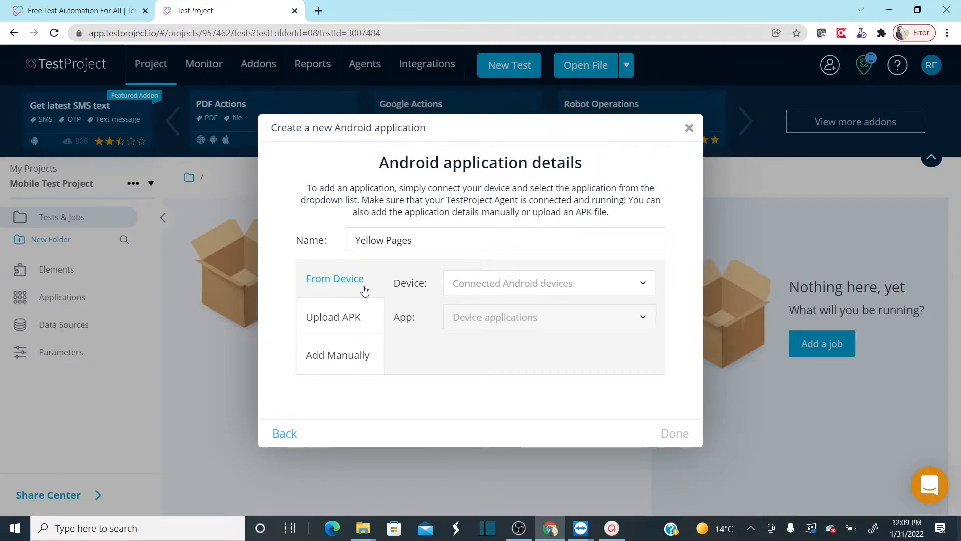
left_click(349, 314)
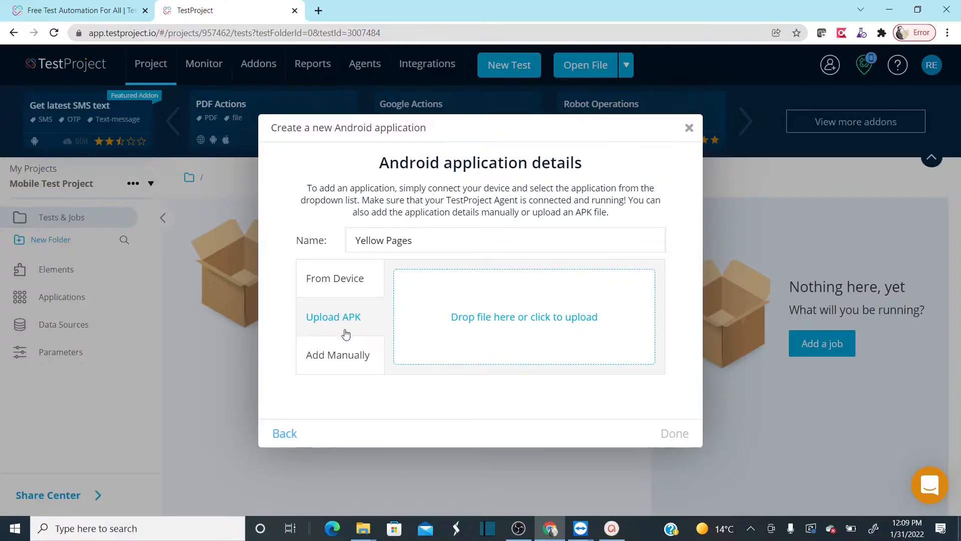
left_click(336, 355)
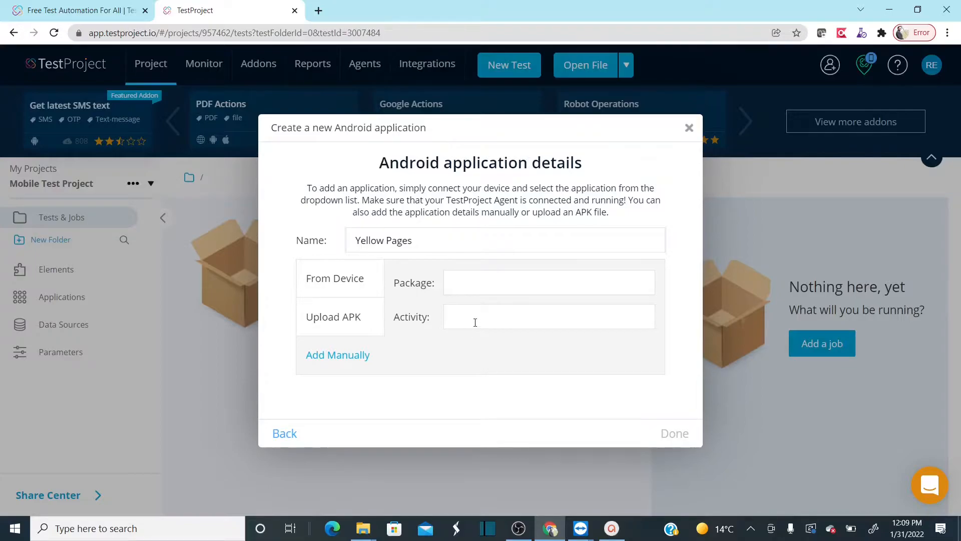
left_click(326, 291)
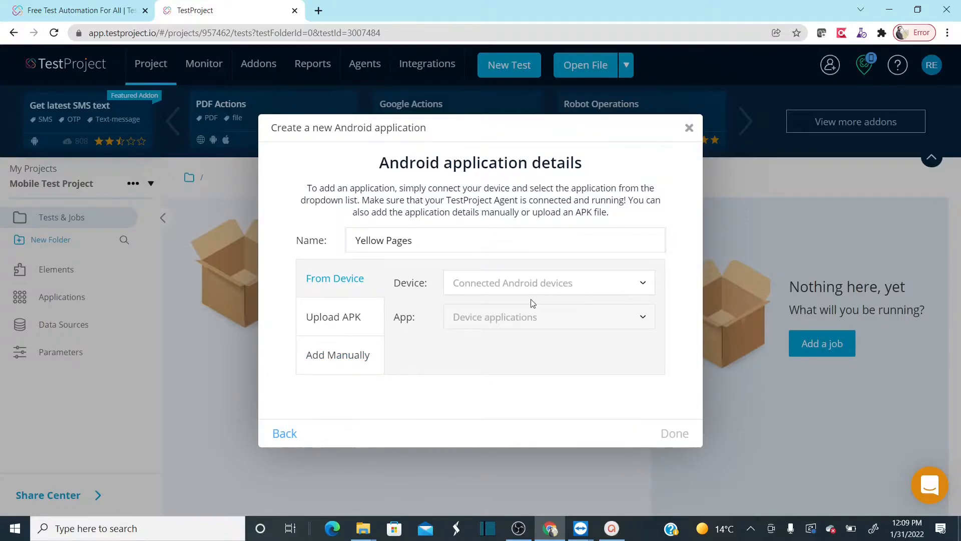
- Select the connected Samsung device and its Yellow Pages app as the application source, and finish adding the application
left_click(642, 285)
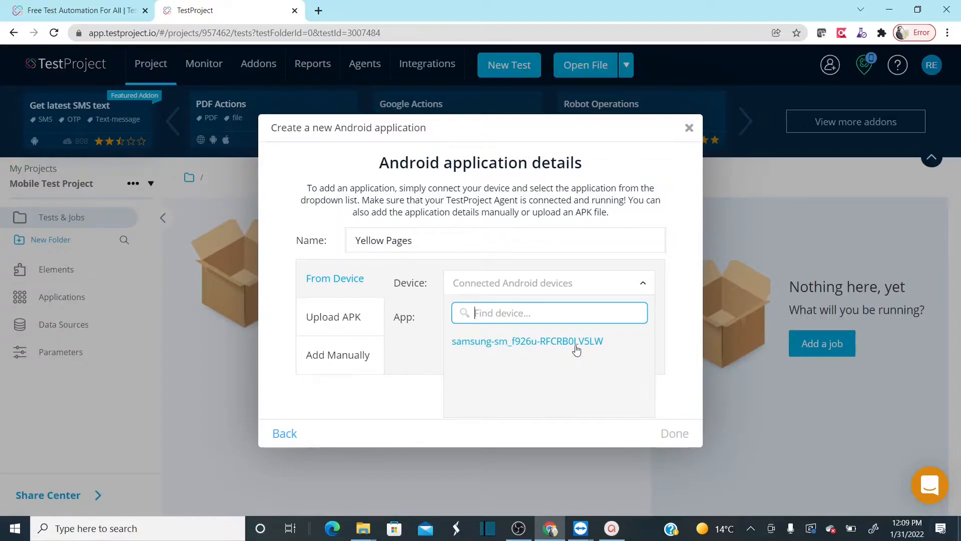
left_click(461, 342)
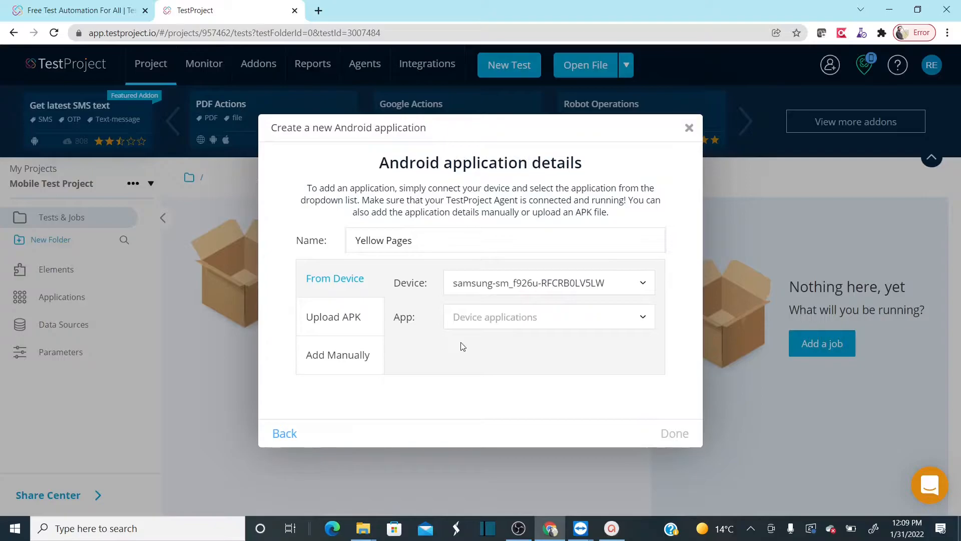
left_click(646, 321)
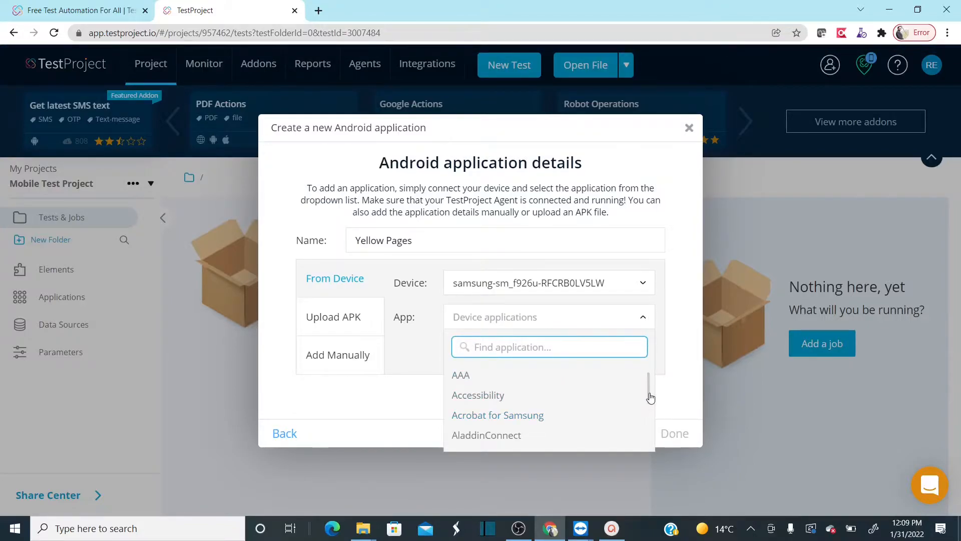
mouse_move(650, 397)
left_mouse_down()
mouse_move(650, 418)
mouse_move(651, 384)
left_mouse_up()
type("yello")
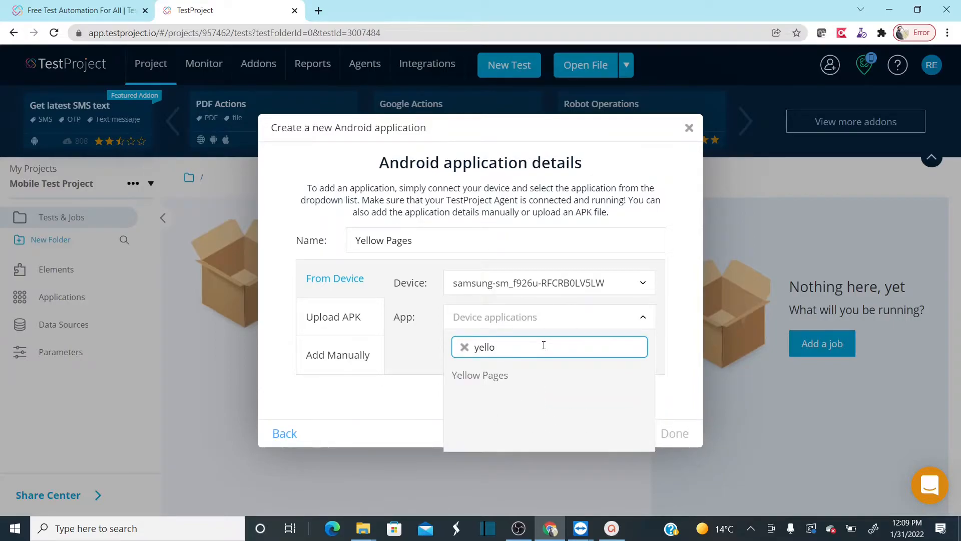
left_click(519, 380)
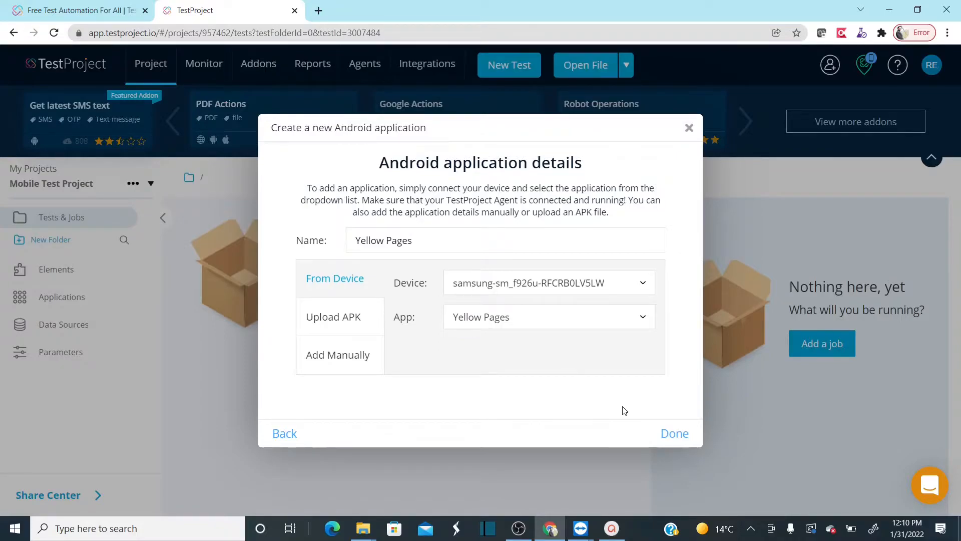
left_click(666, 433)
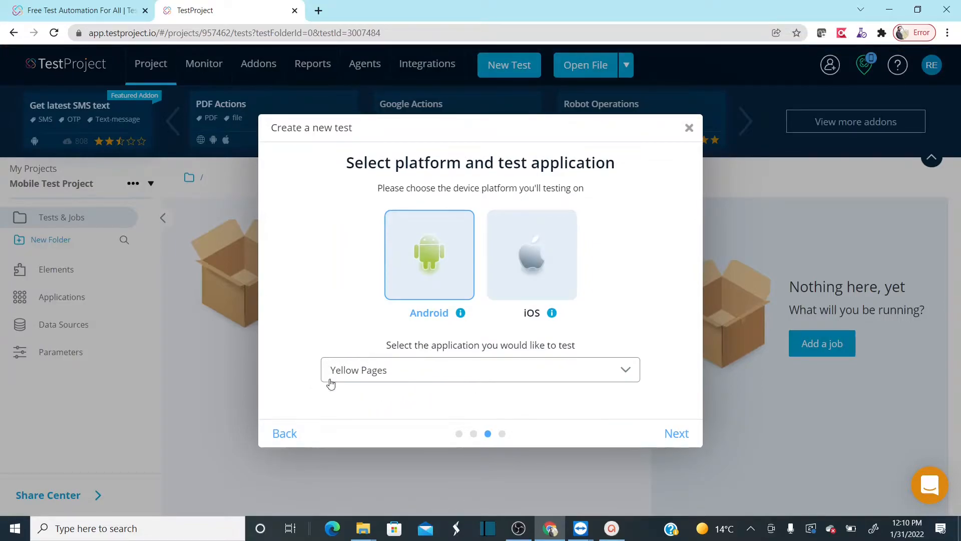
- Accept Yellow Pages as the application to test and start recording the test with Cloud as the save location
left_click(666, 433)
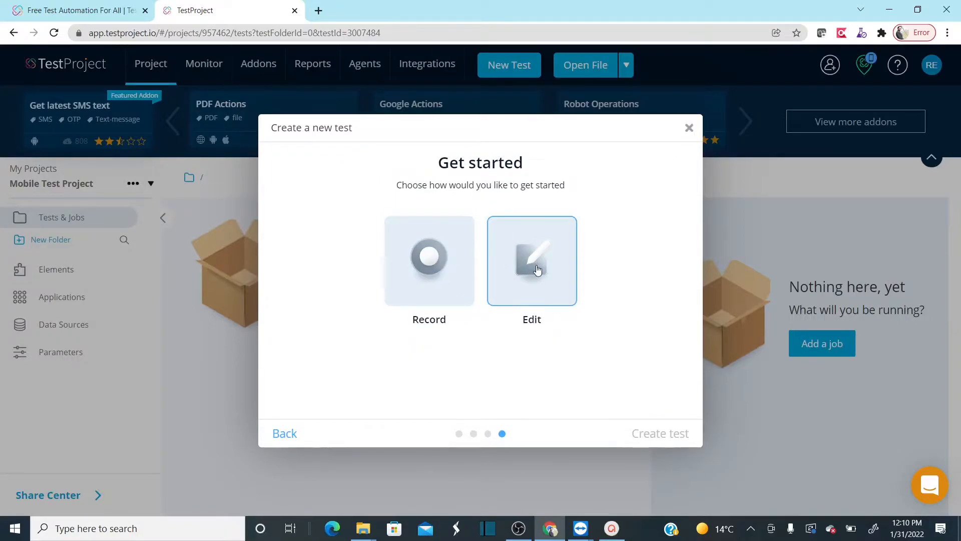
left_click(439, 283)
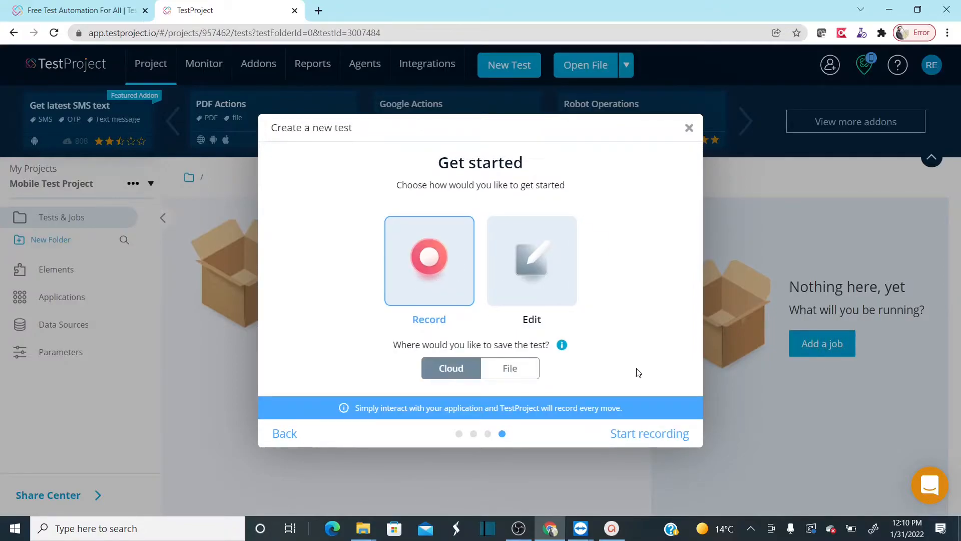
left_click(635, 439)
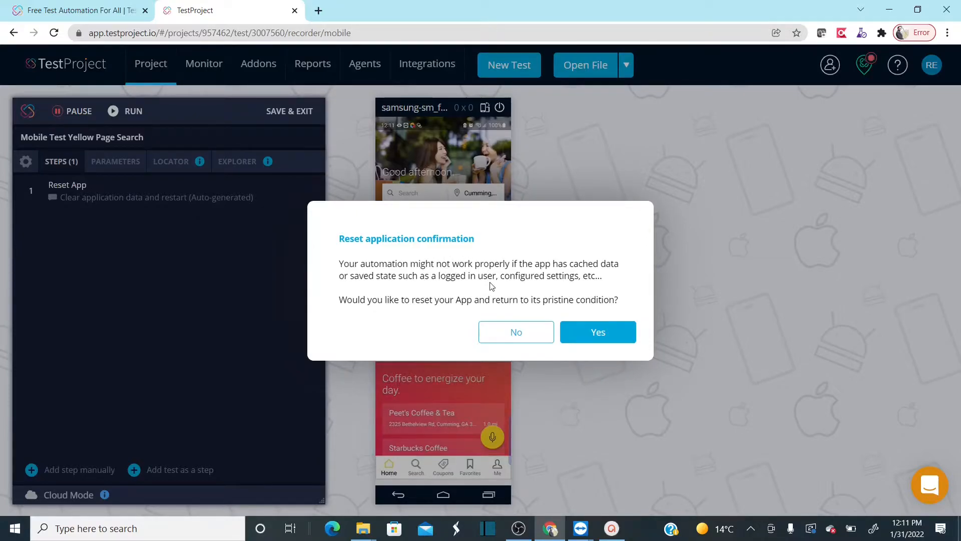
- Reset the app to its pristine condition, then record skipping the sign-in screen and allowing location access while using the app
left_click(601, 339)
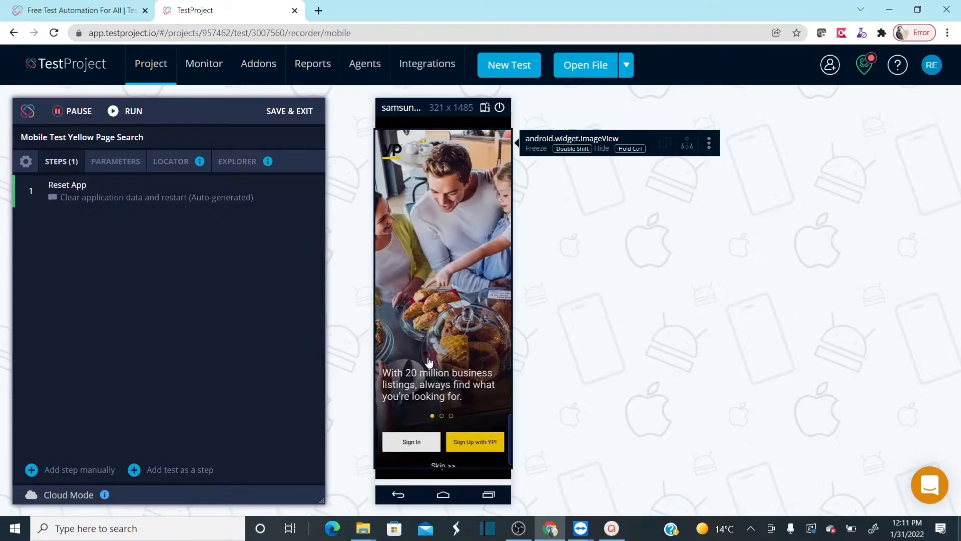
left_click(438, 467)
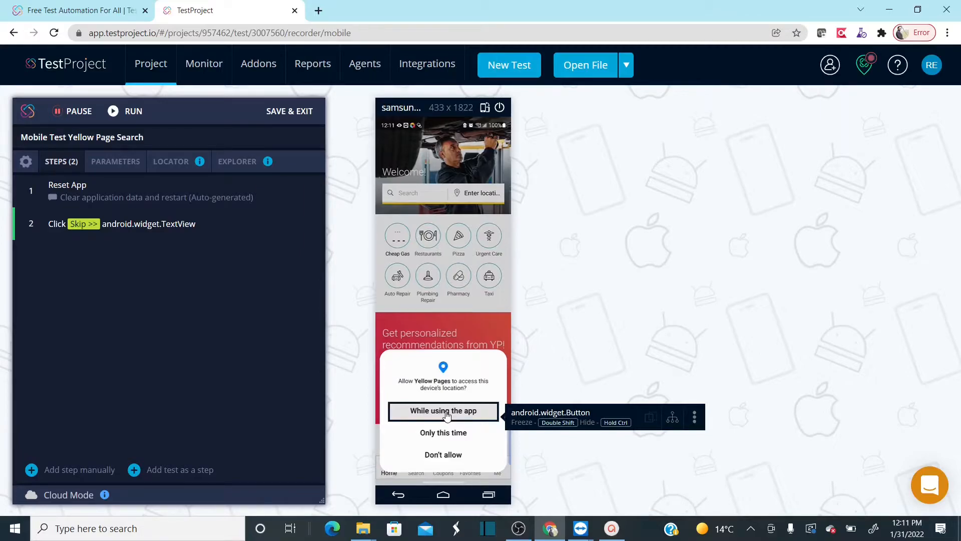
left_click(447, 416)
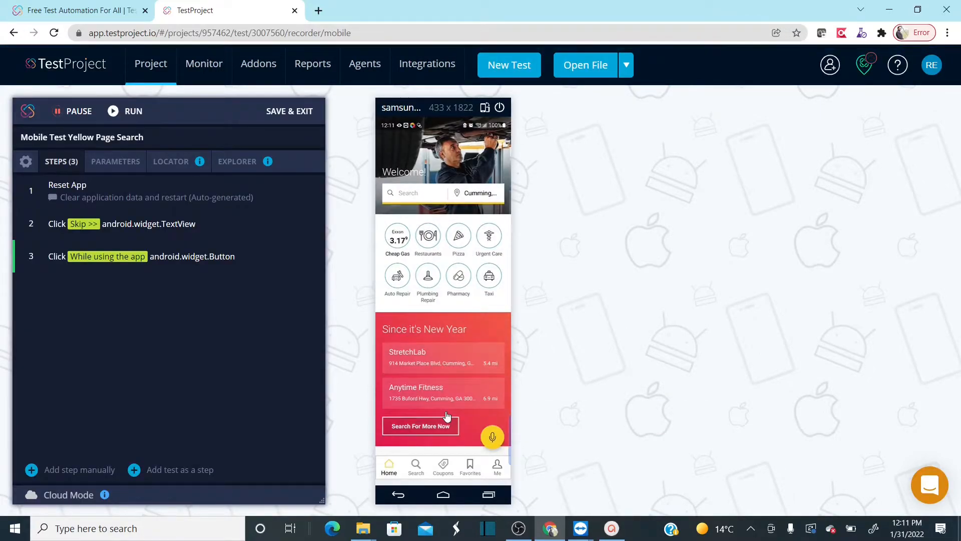
- Record a search in the Yellow Pages app by entering "Restaurant" in the search field and choosing the "restaurant" suggestion
left_click(414, 197)
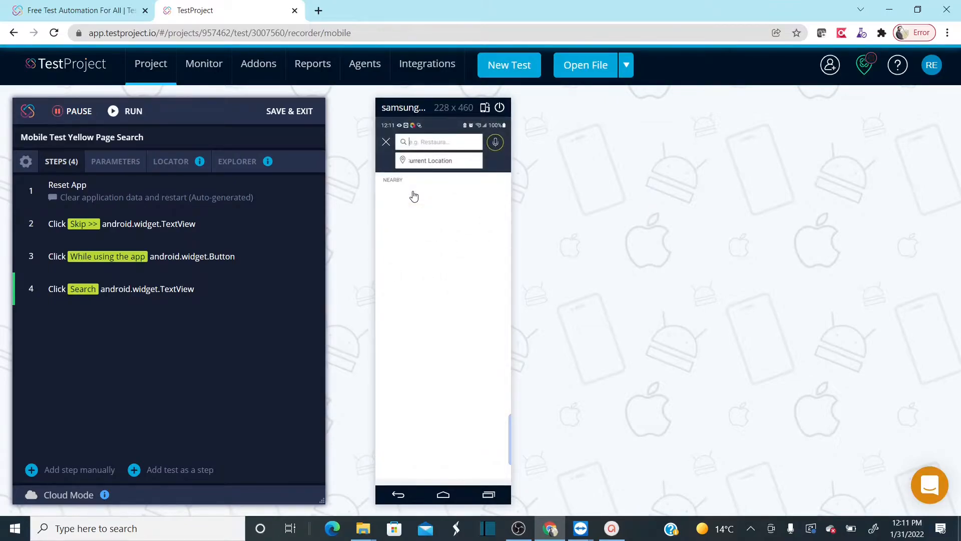
left_click(423, 143)
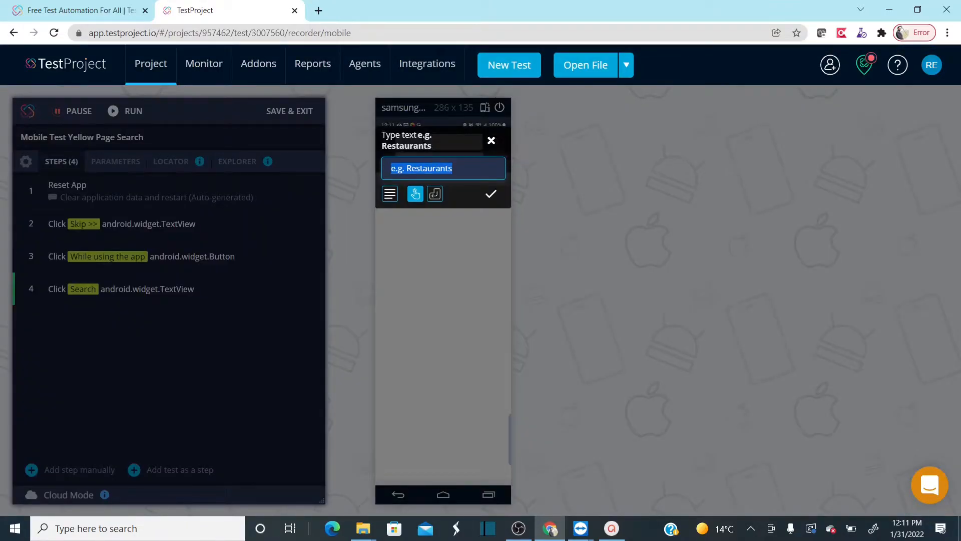
type("Rest")
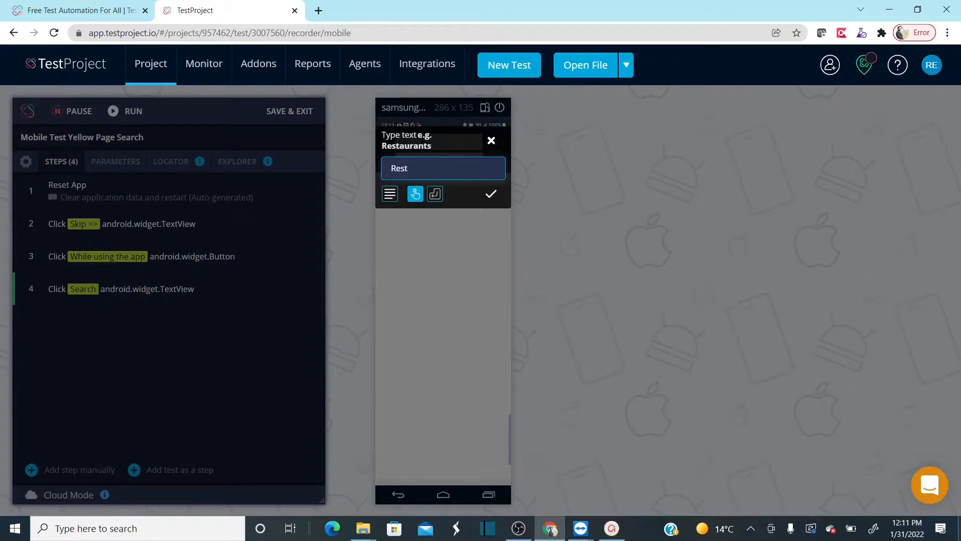
type("aurant")
left_click(492, 195)
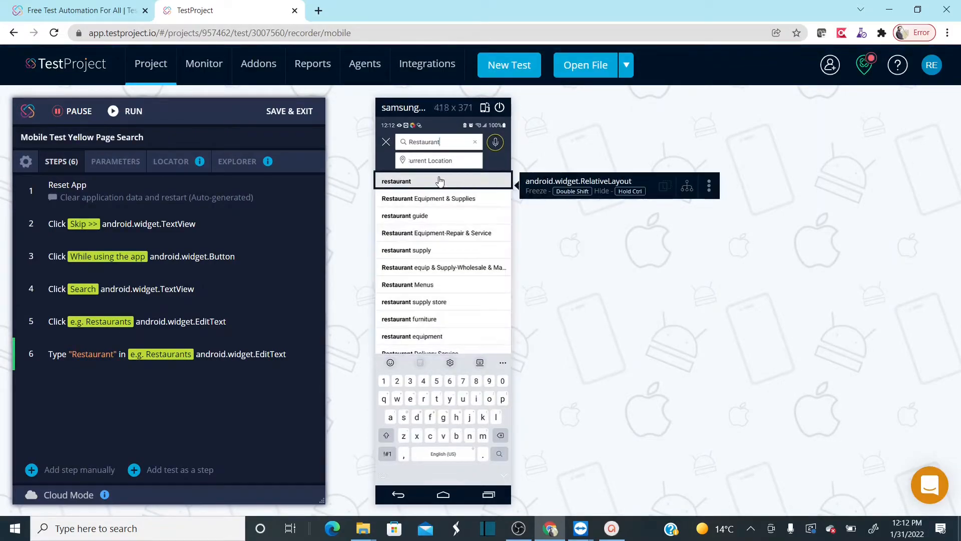
left_click(422, 182)
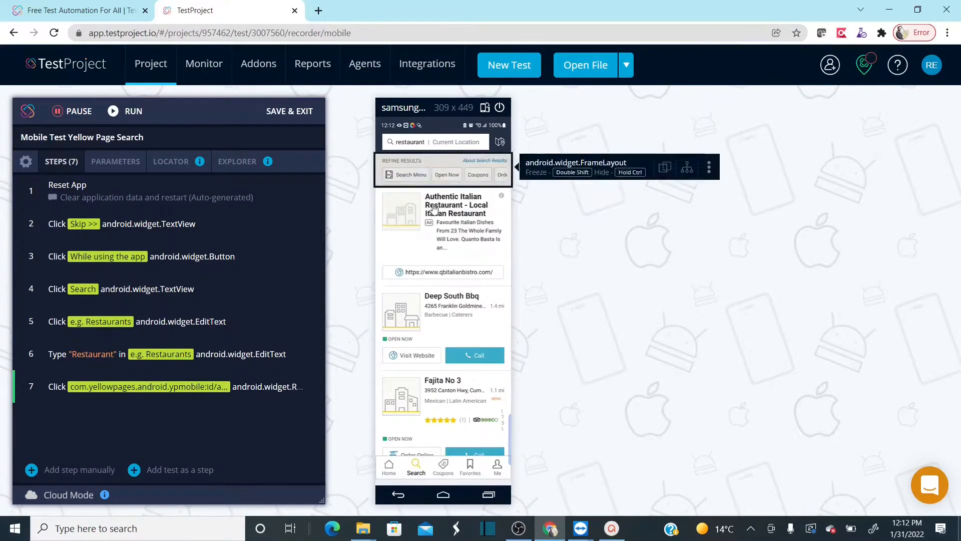
- Add an "Is Present?" validation for the "Deep South Bbq" search result to the recorded test
left_click(472, 299)
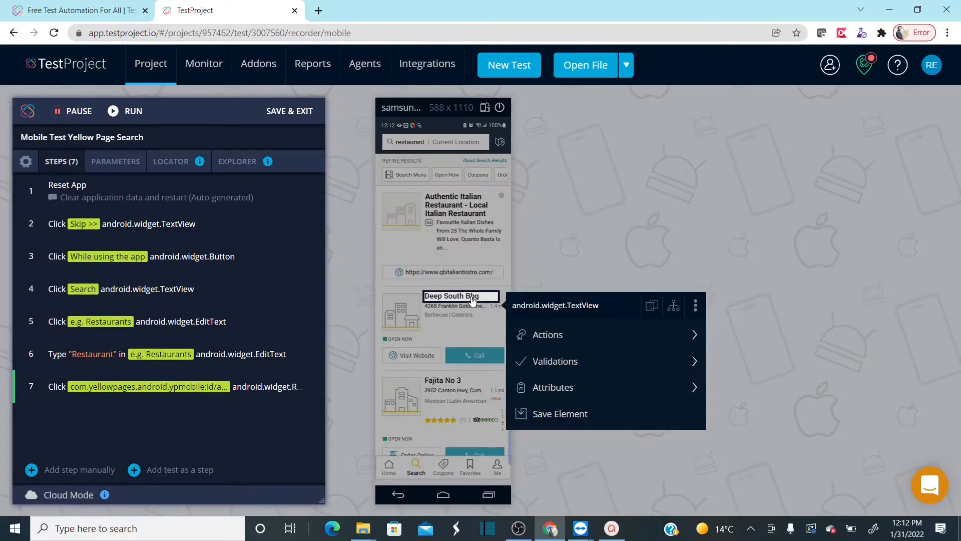
left_click(599, 366)
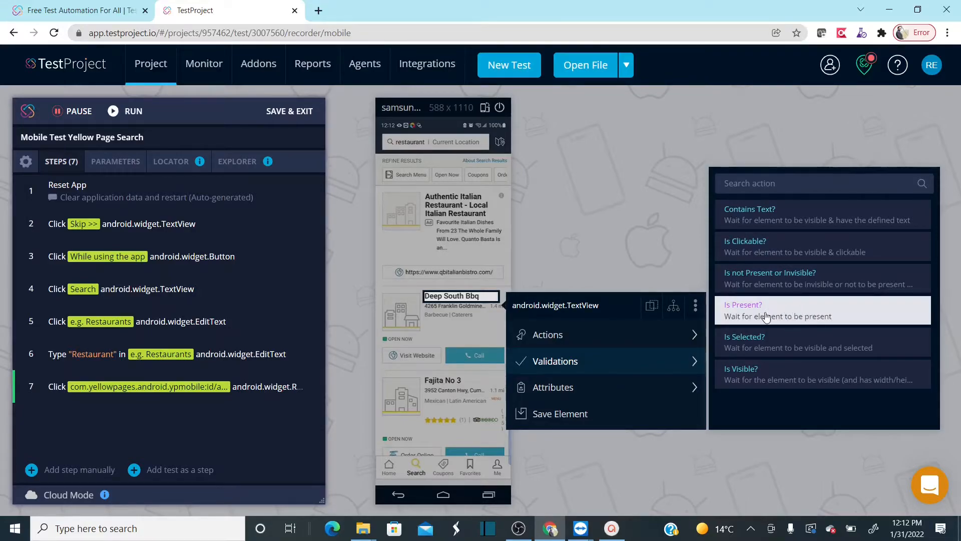
left_click(818, 311)
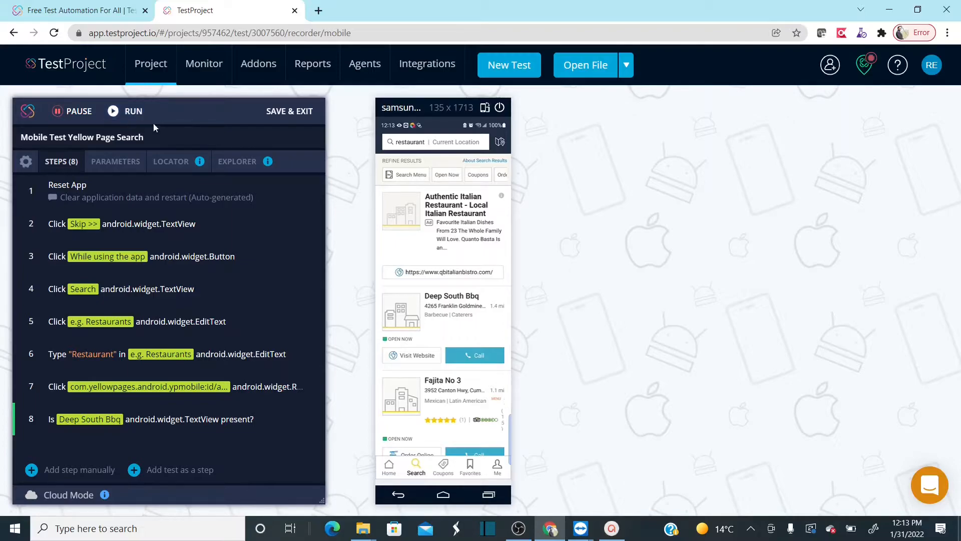
- Run the recorded test on the device, then save it and exit the recorder
left_click(125, 121)
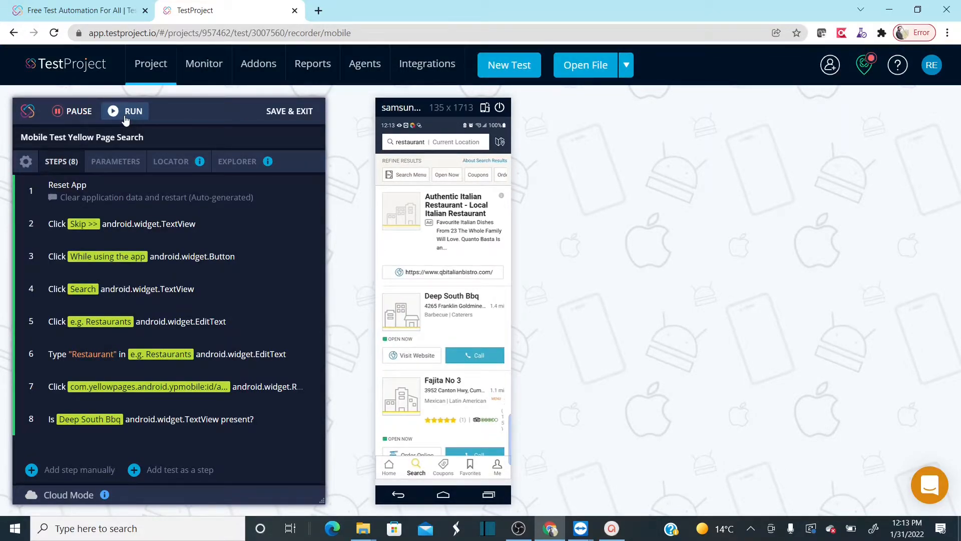
left_click(17, 189)
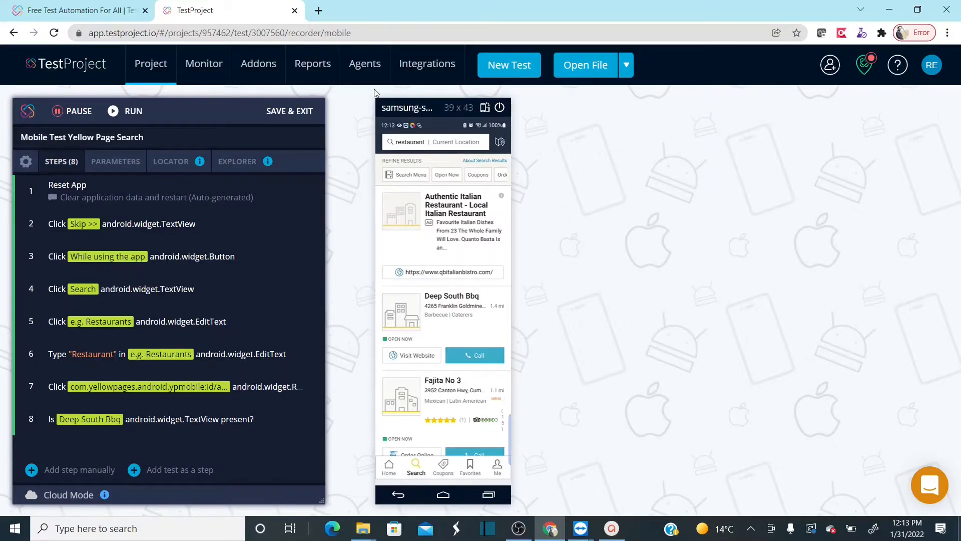
left_click(286, 111)
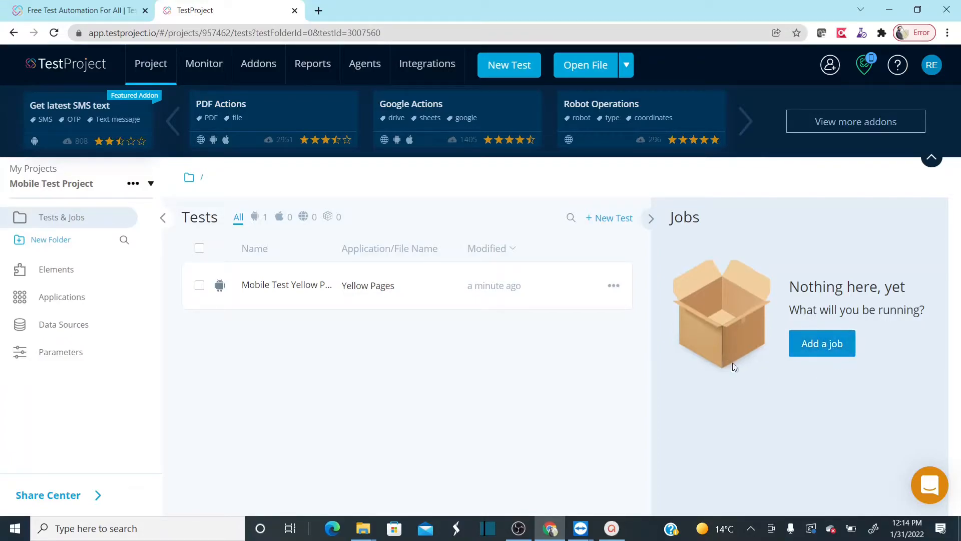
- Start a new job of type Android in the project and name it "Mobile Tests"
left_click(807, 351)
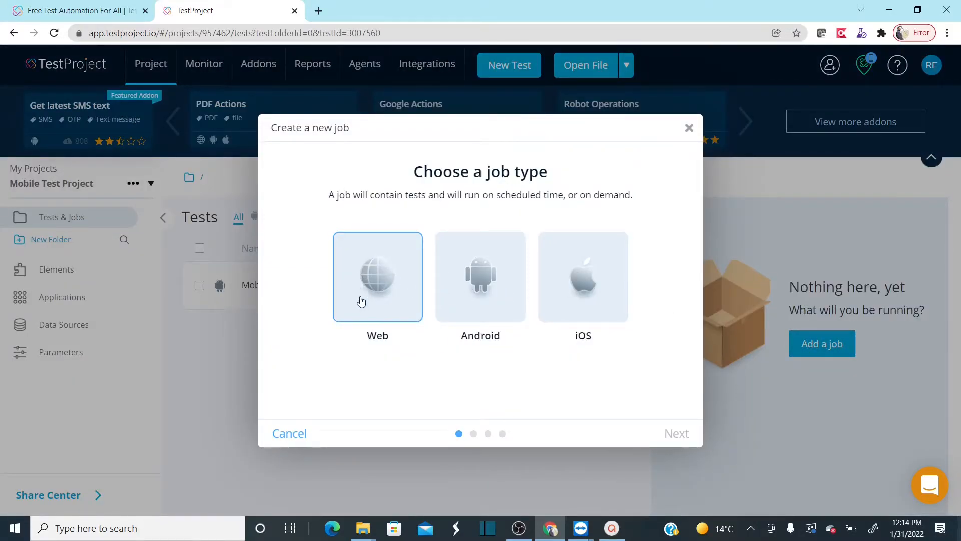
left_click(487, 300)
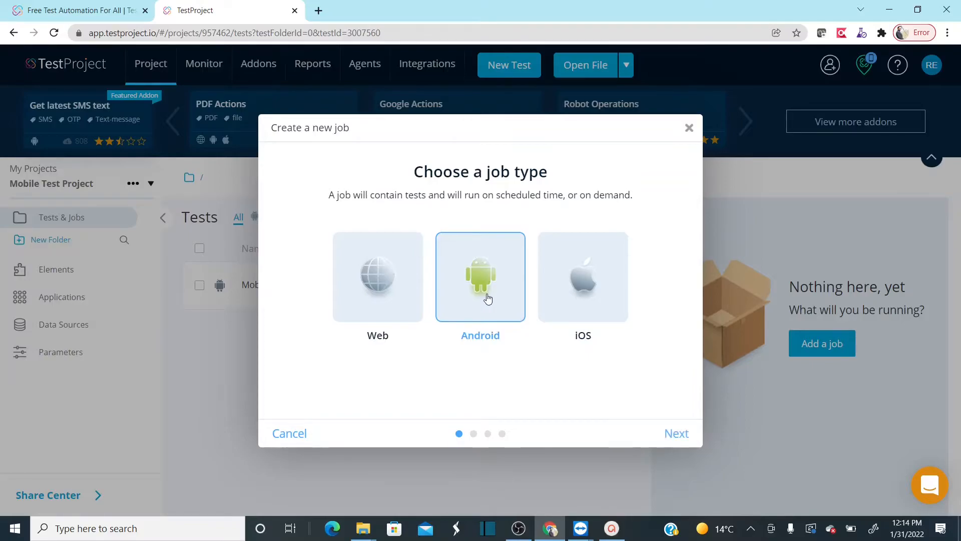
left_click(674, 432)
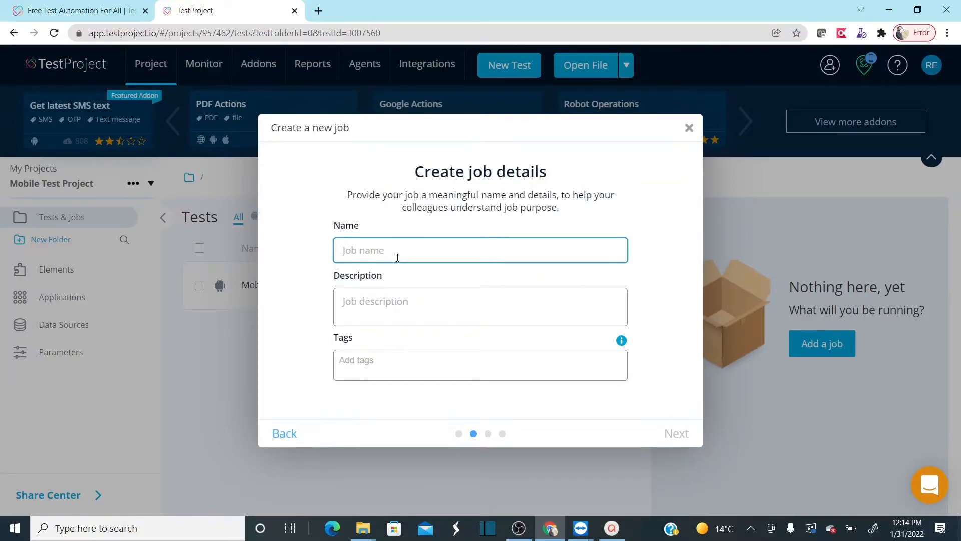
type("Mobile ")
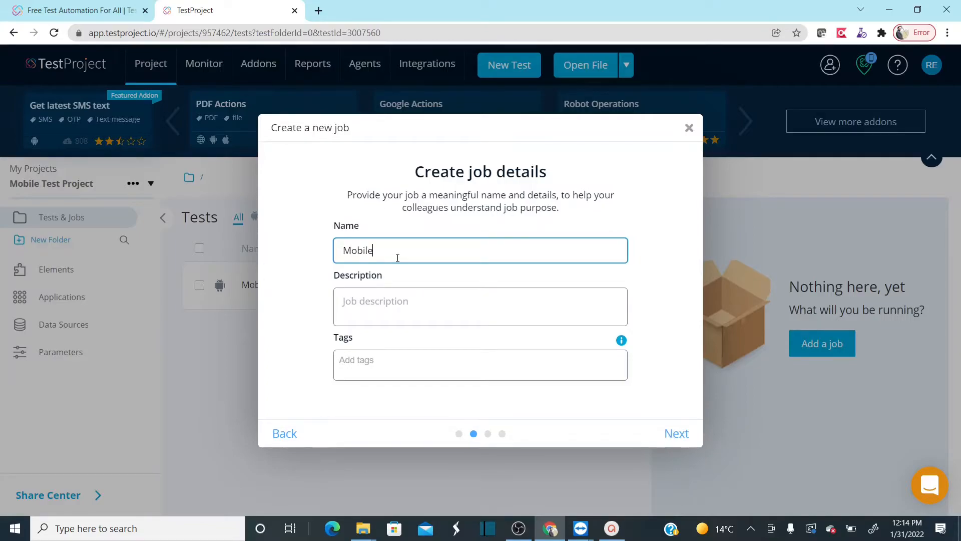
type("Tests")
left_click(672, 436)
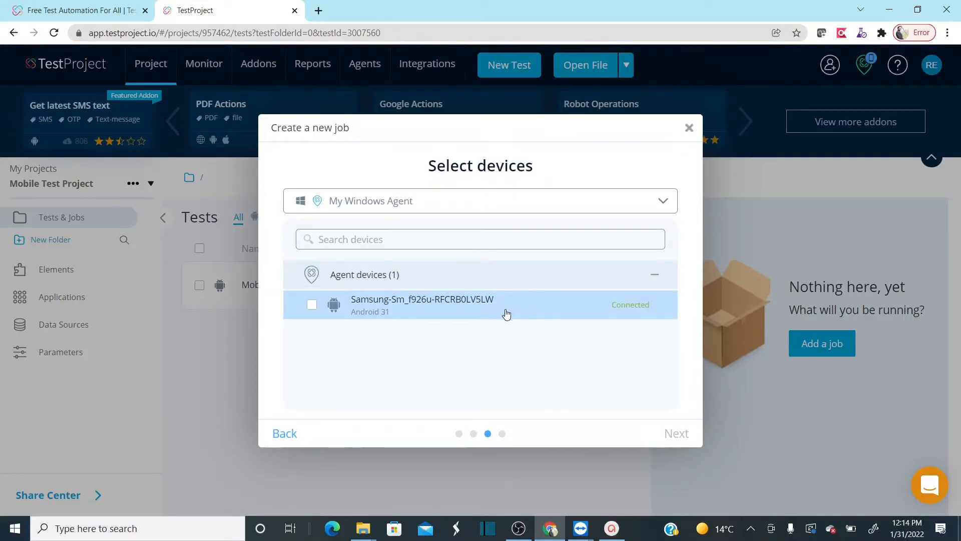
- Assign the connected Samsung device to the job and create it with serial execution and no application restart before each test
left_click(538, 315)
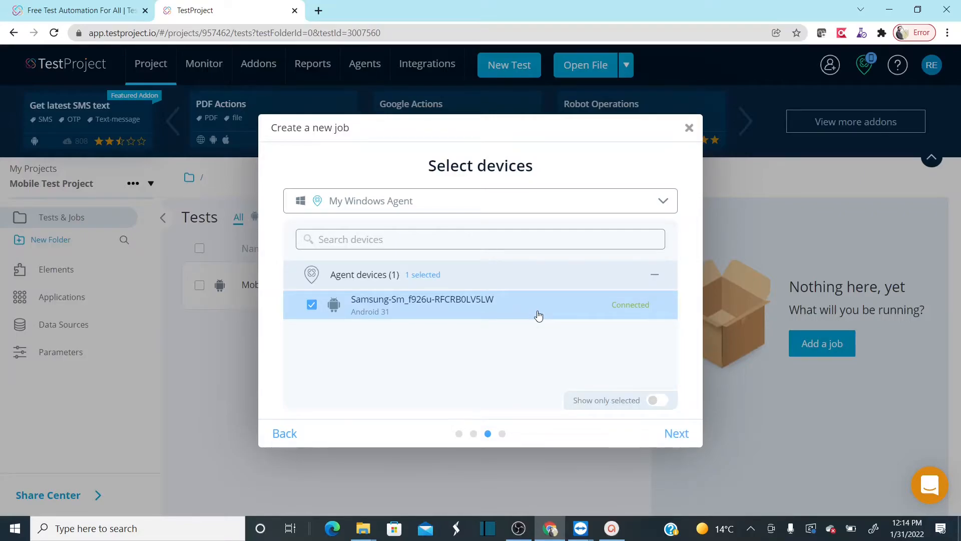
left_click(677, 439)
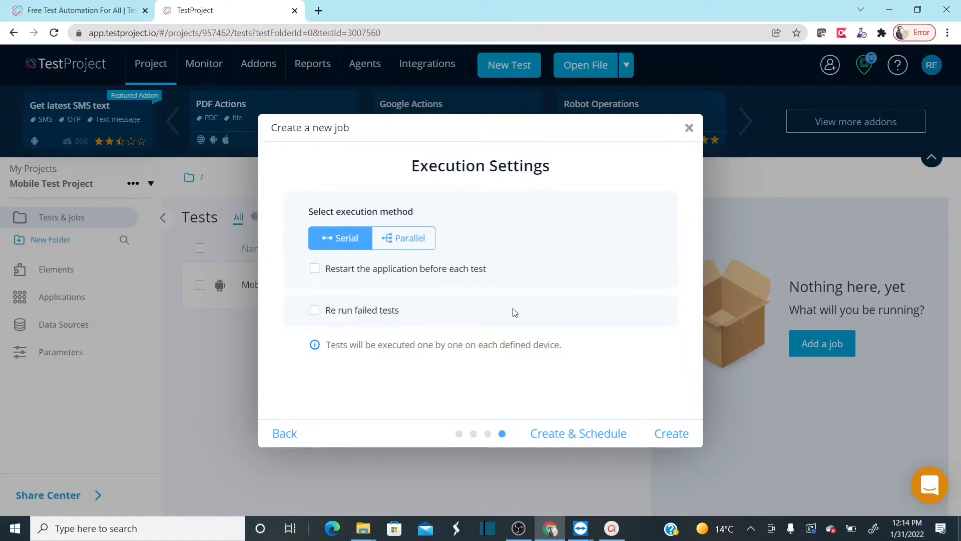
left_click(314, 270)
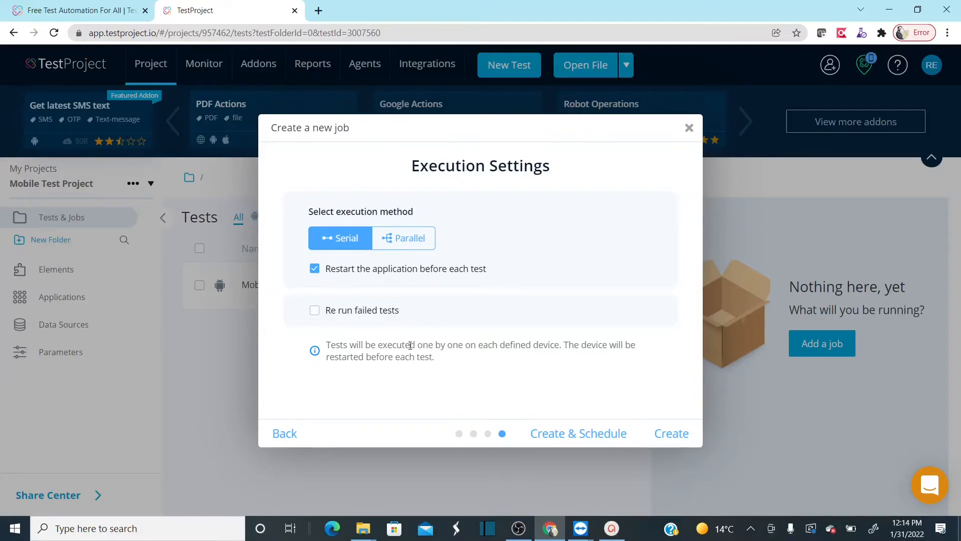
left_click(315, 270)
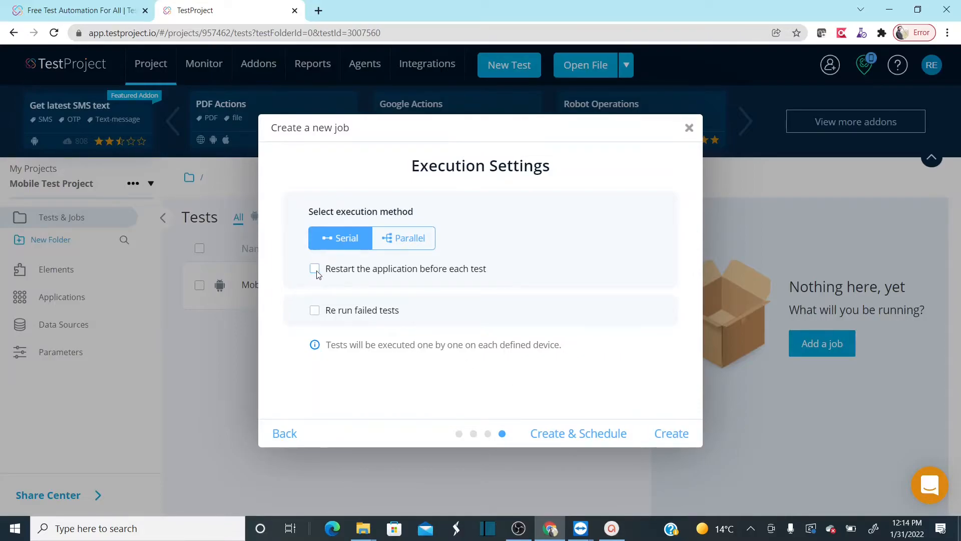
left_click(672, 434)
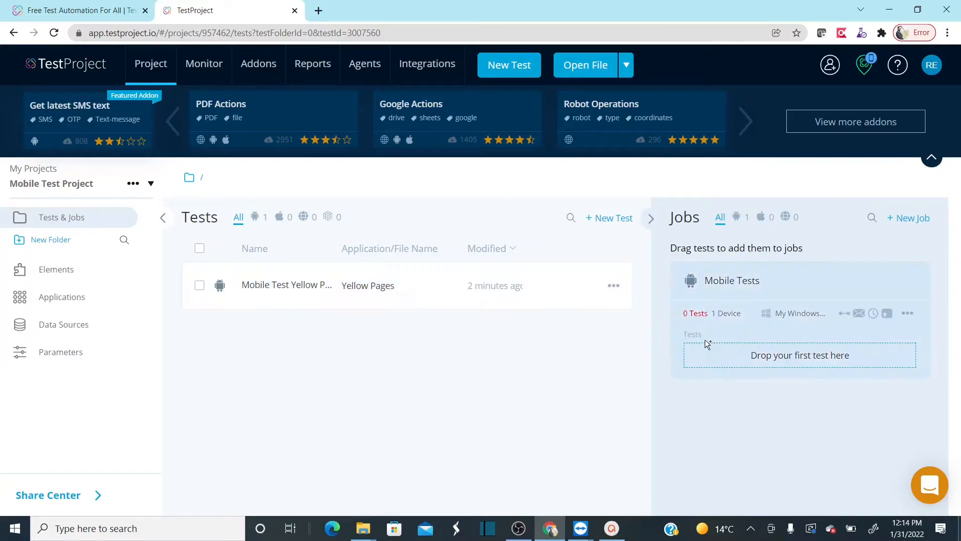
- Add the Yellow Pages test to the "Mobile Tests" job
left_click_drag(376, 282, 780, 335)
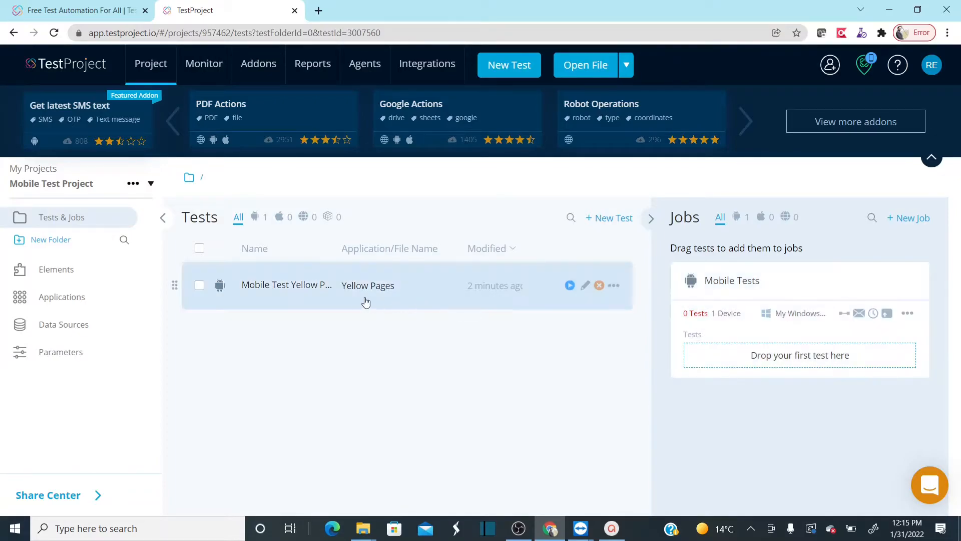
left_click_drag(365, 294, 767, 355)
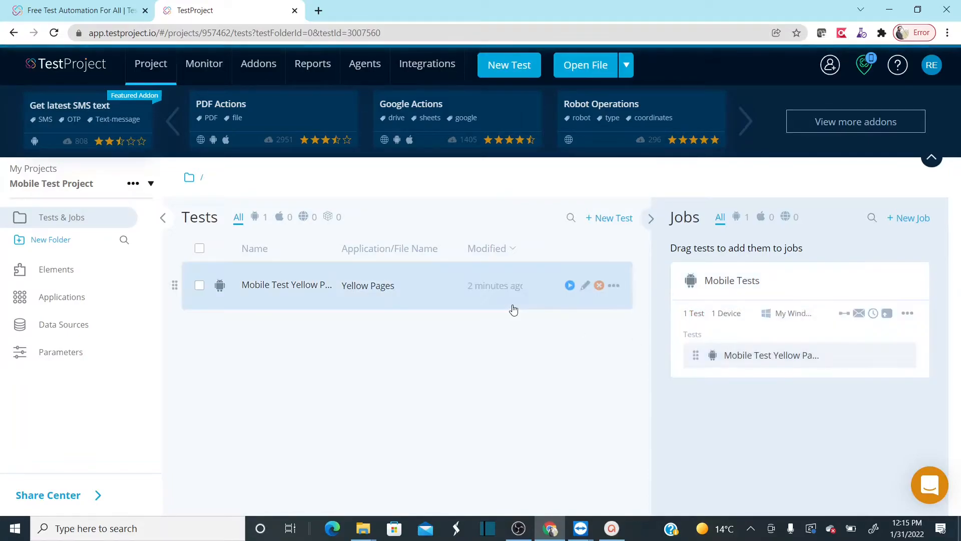
- Check the list of registered agents, then return to the project
mouse_move(361, 72)
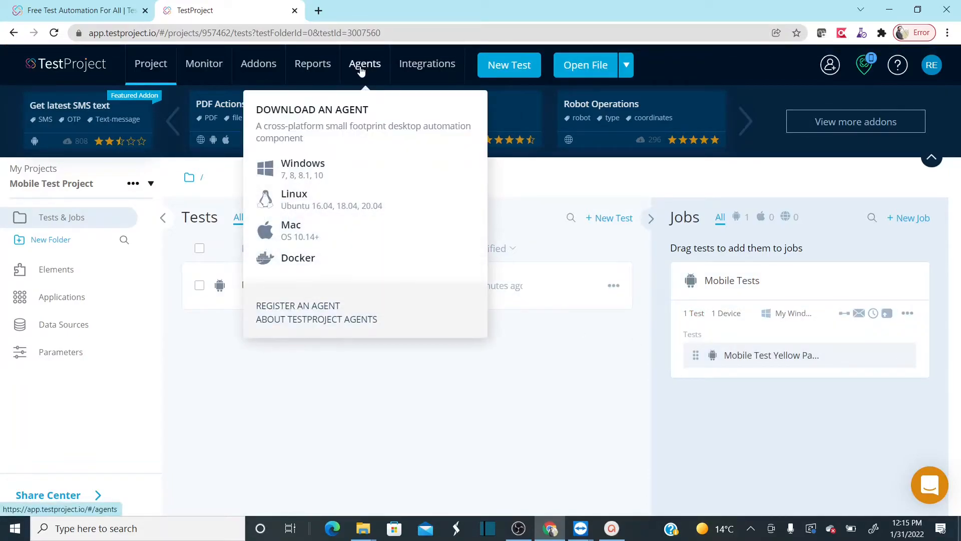
left_click(359, 71)
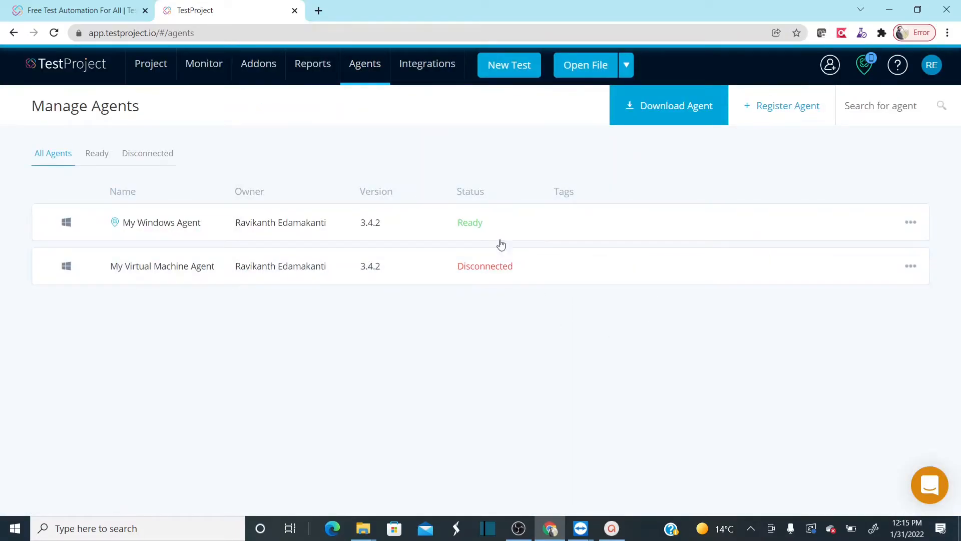
left_click(151, 69)
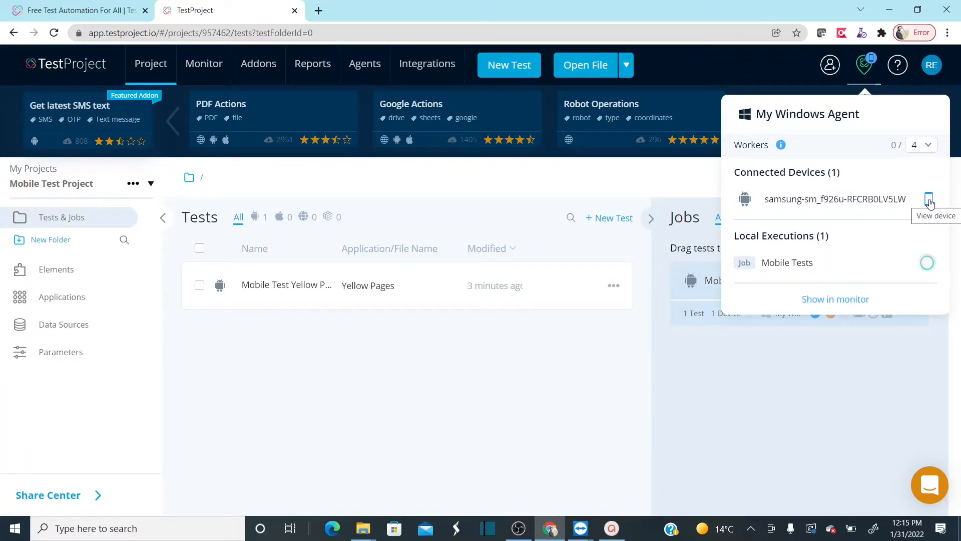
- Run the "Mobile Tests" job with the Samsung device's live view, then open the job's report and close the view
left_click(929, 201)
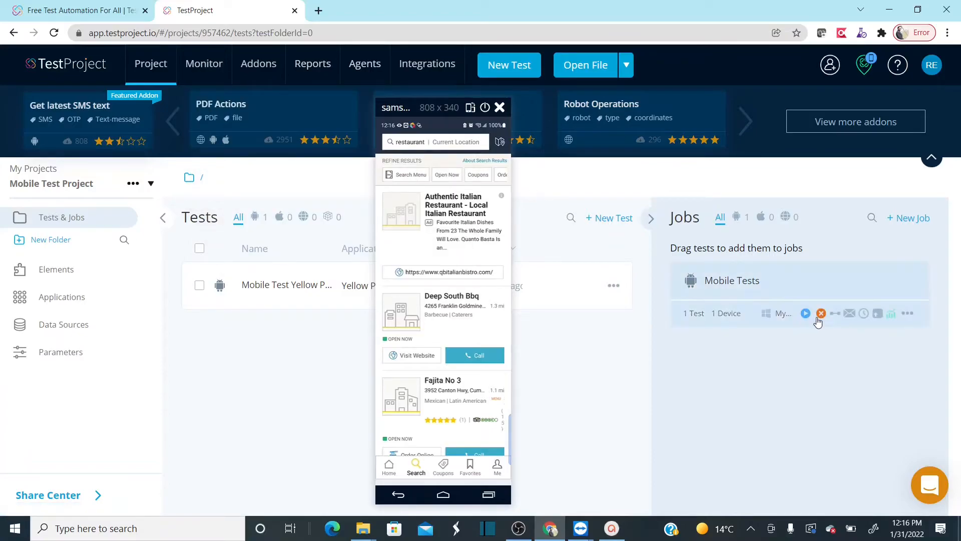
left_click(891, 315)
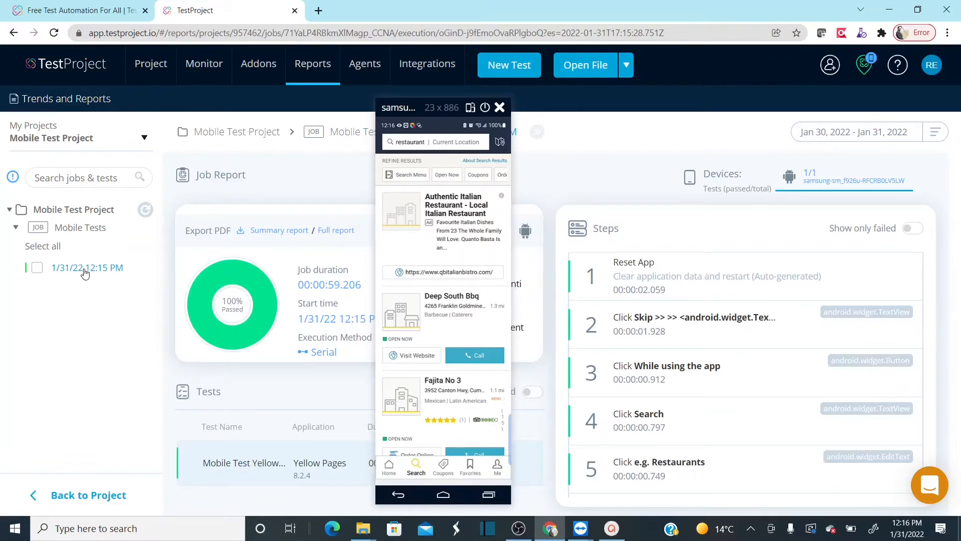
left_click(499, 108)
- Examine the executed steps in the job report, including the details of the Skip step, then return to the project
left_click(921, 320)
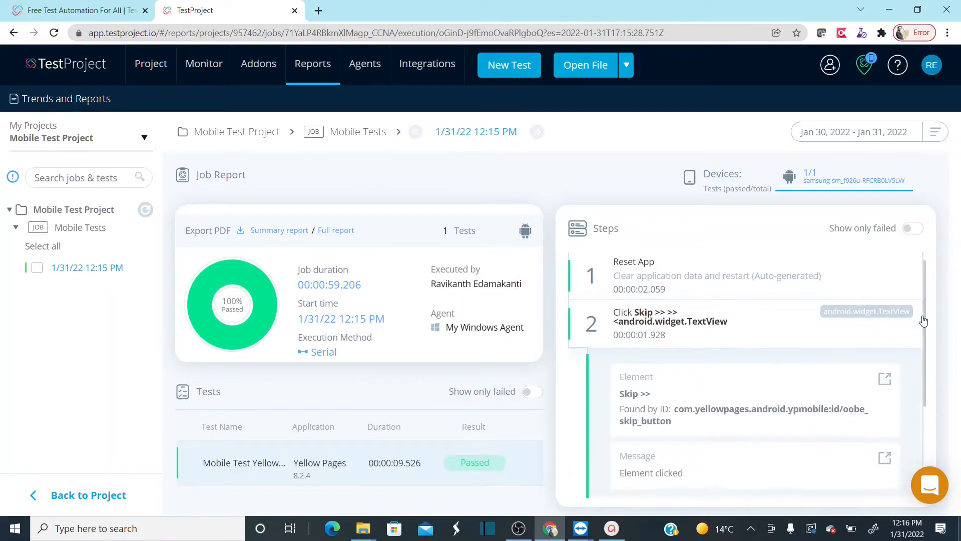
left_click_drag(926, 322, 923, 435)
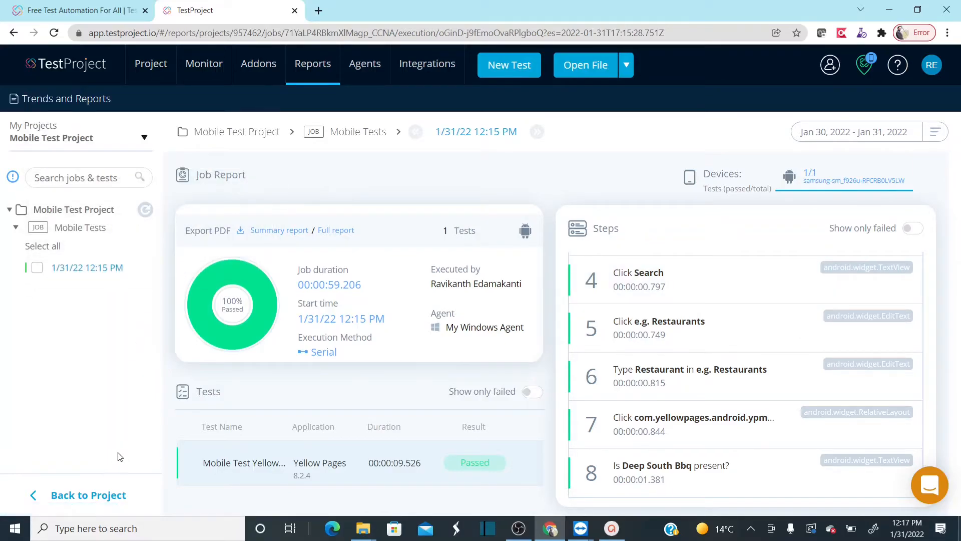
left_click(81, 496)
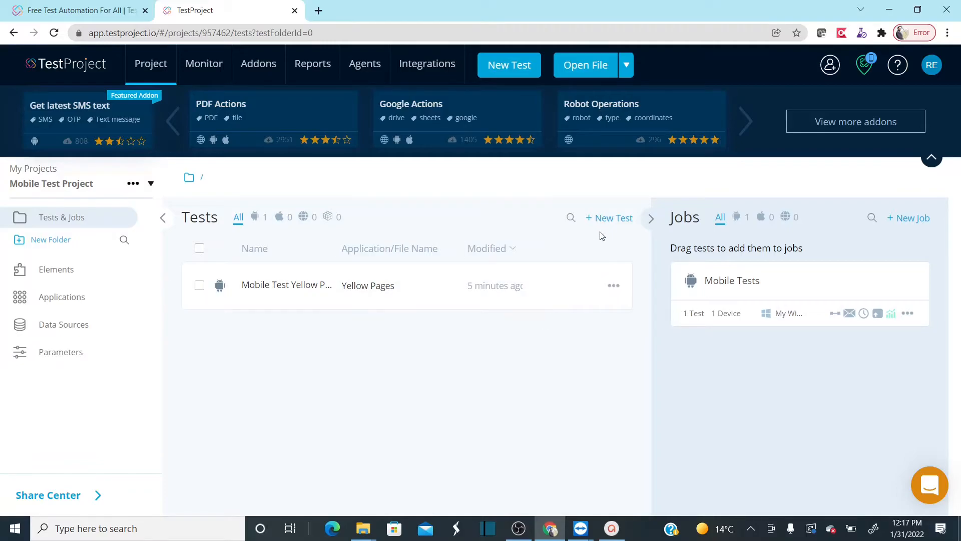
- Start a new test of type Mobile in the project and name it "API Demo APK Test"
left_click(611, 218)
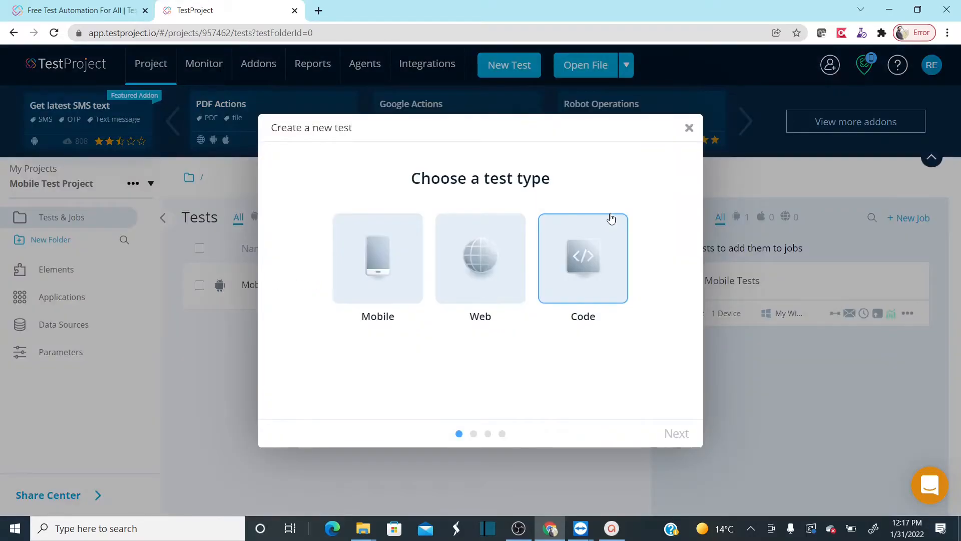
left_click(373, 296)
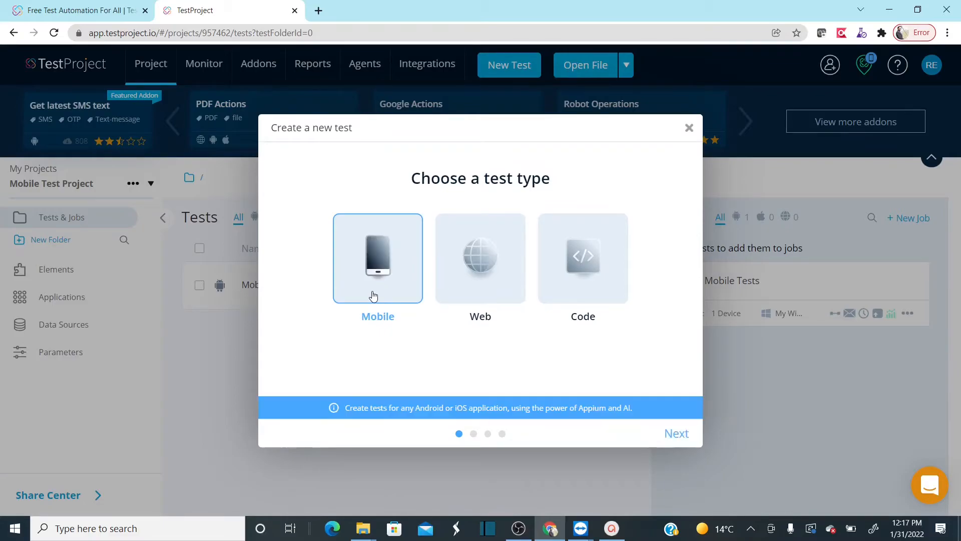
left_click(676, 434)
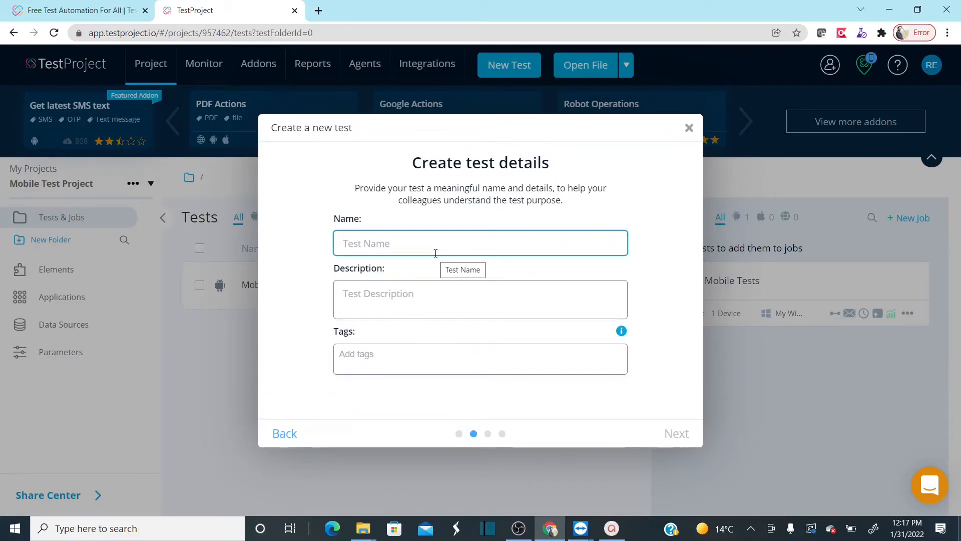
type("API Demo")
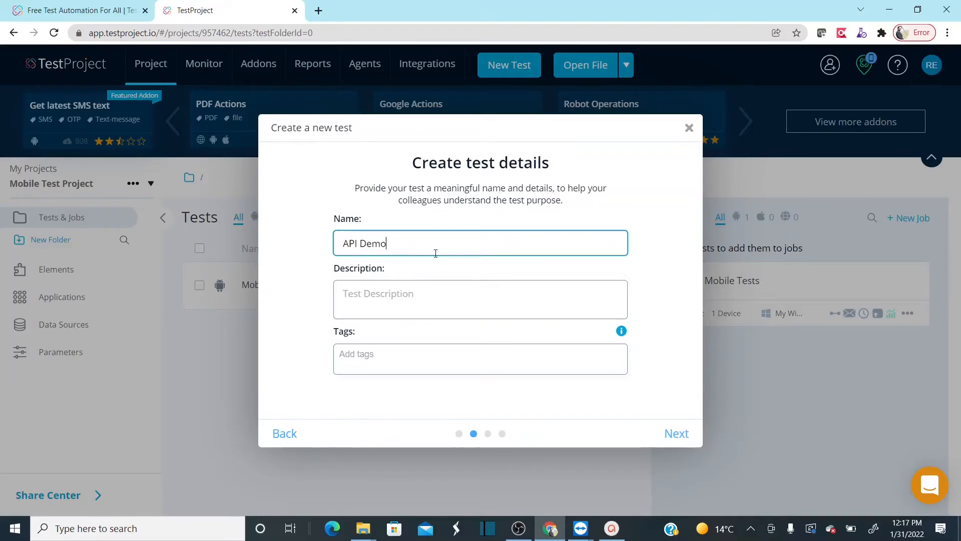
type(" APK Test")
left_click(419, 298)
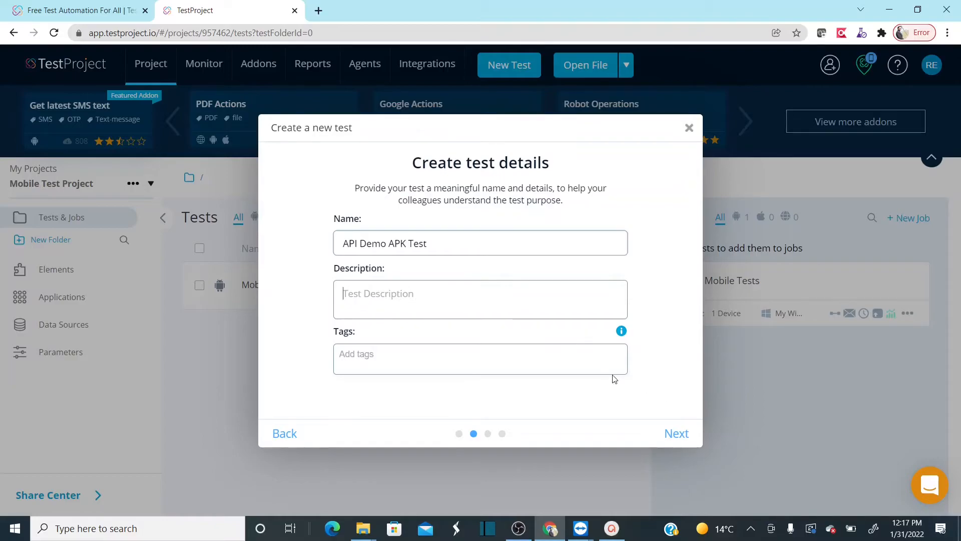
left_click(678, 435)
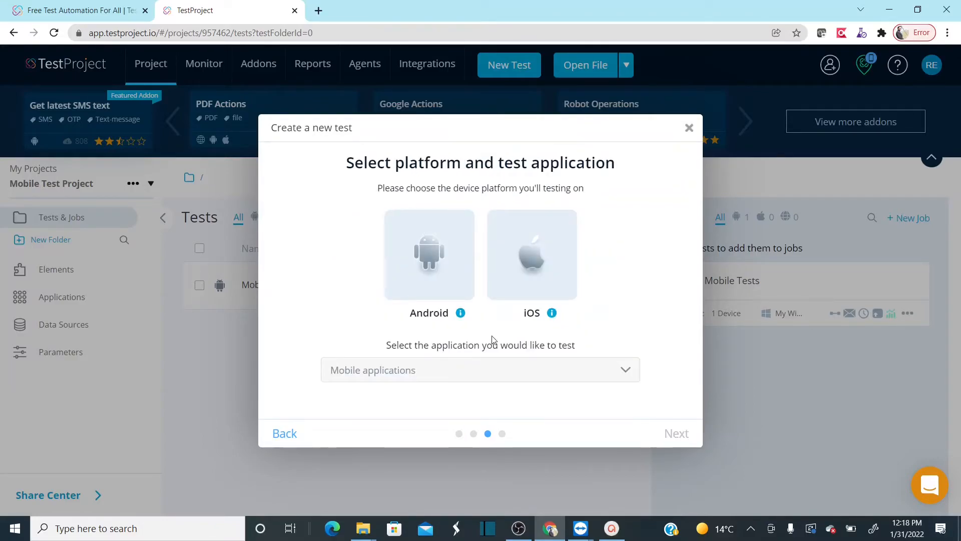
- Choose Android as the test platform and begin adding a new application named "API Demo App"
left_click(425, 271)
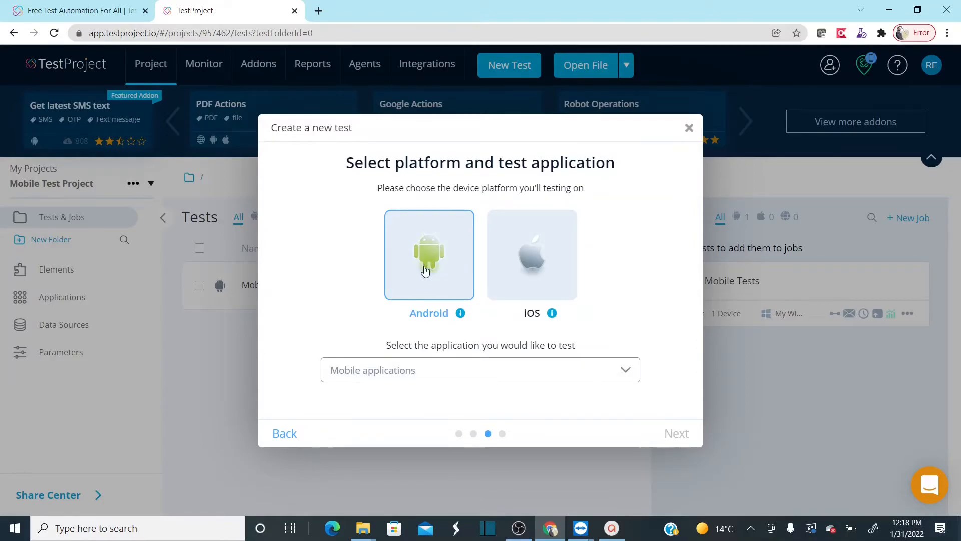
left_click(626, 381)
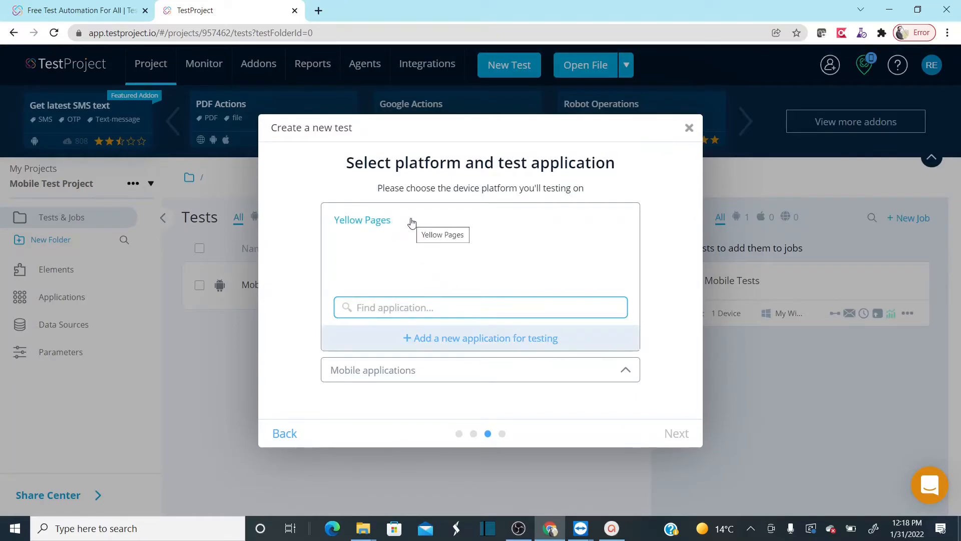
left_click(462, 343)
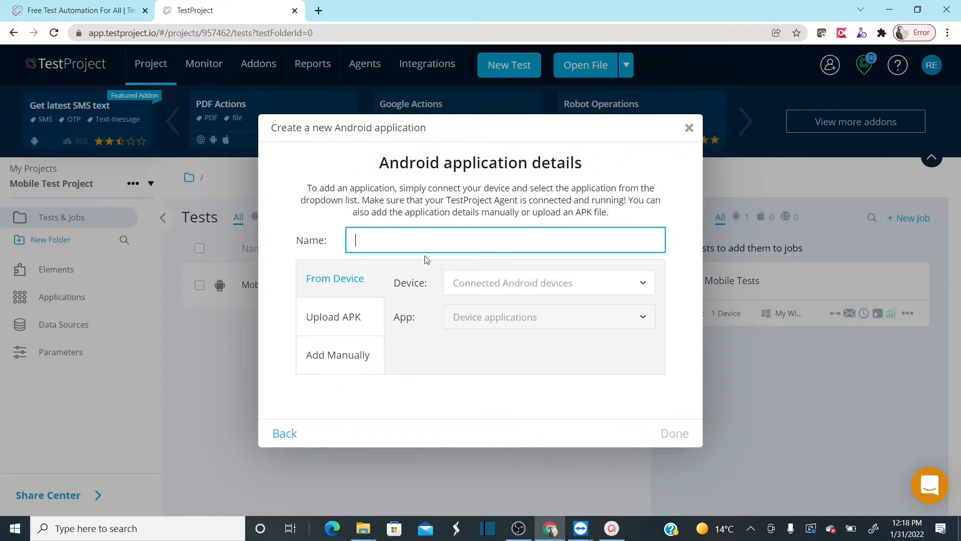
type("API Demo App")
- Upload ApiDemos-debug.apk as the new application and finish adding it to the test
left_click(332, 326)
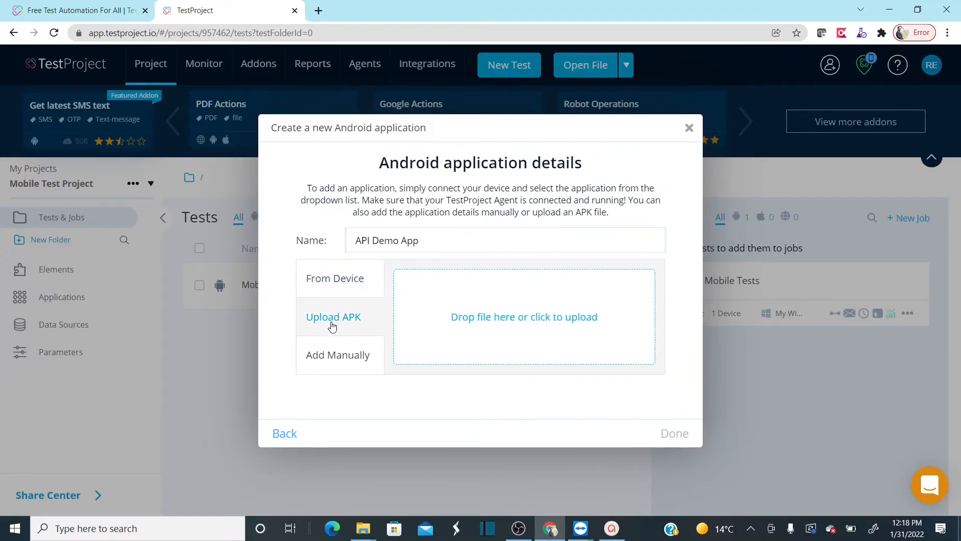
left_click(493, 320)
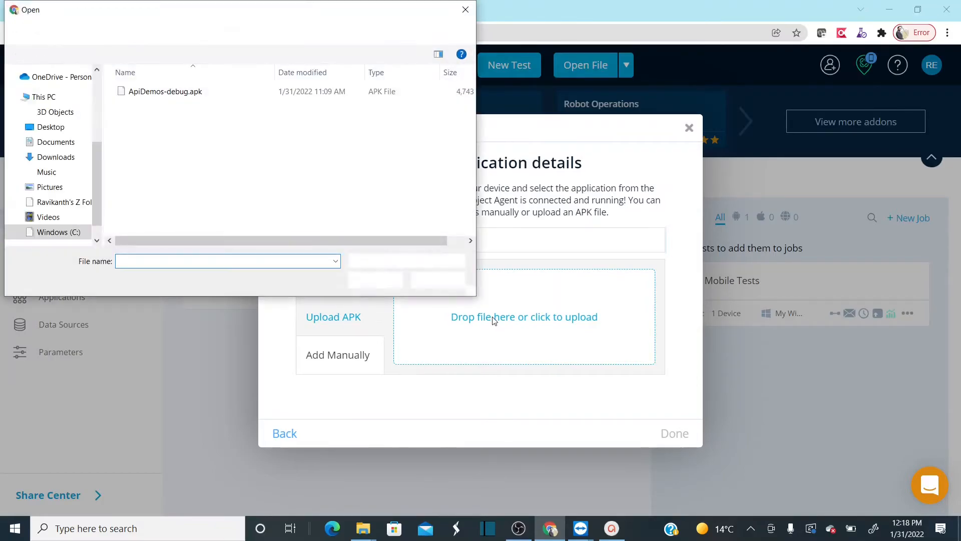
left_click(168, 95)
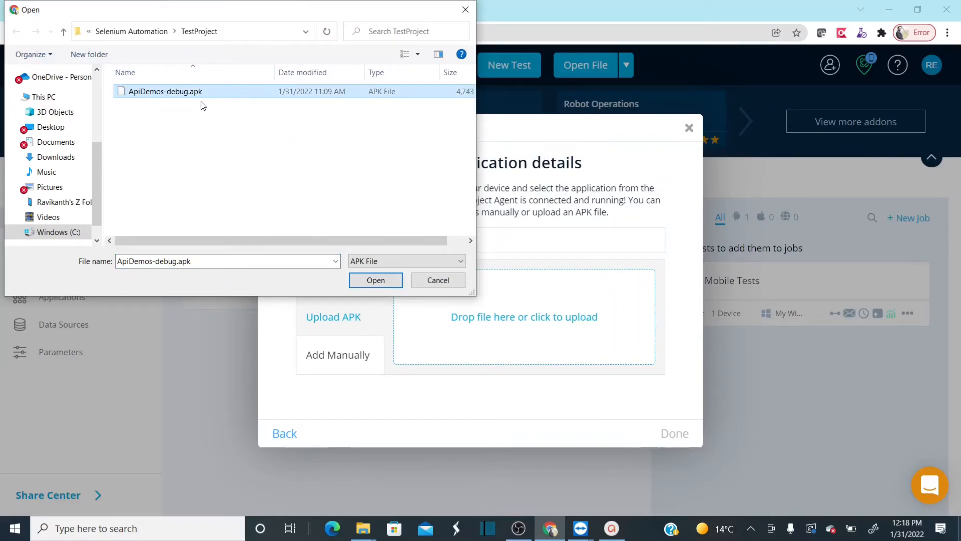
left_click(381, 283)
left_click(607, 350)
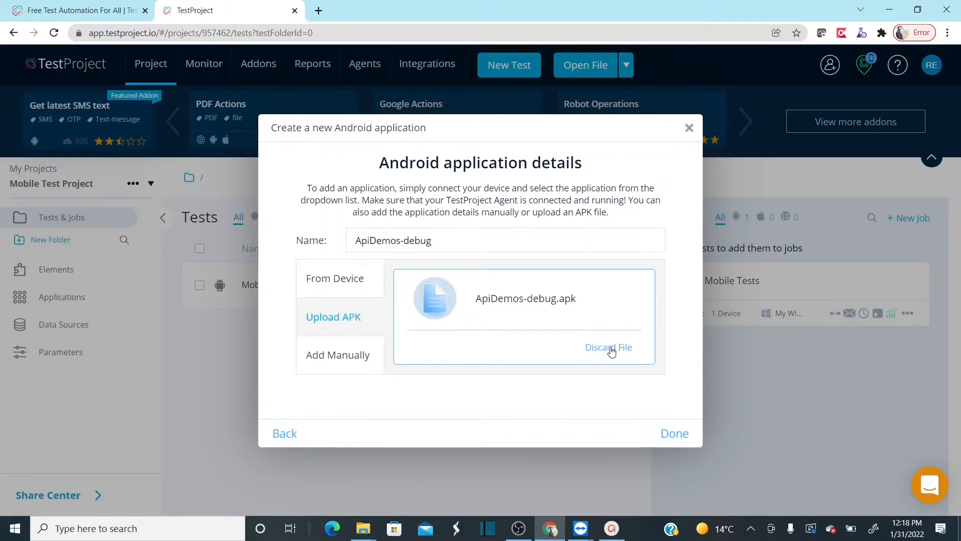
left_click(677, 434)
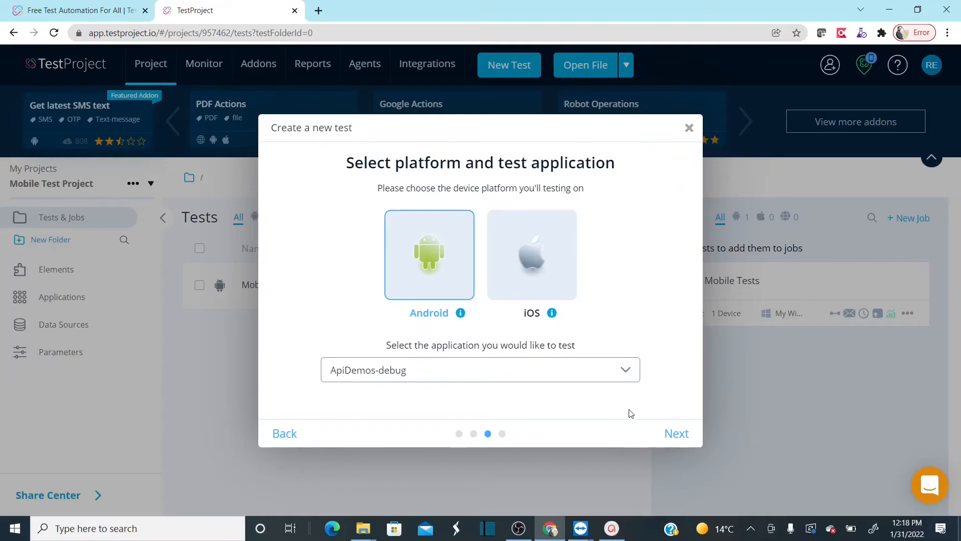
- Create the test by recording with Cloud storage, and reset the app to its pristine condition before recording
left_click(676, 434)
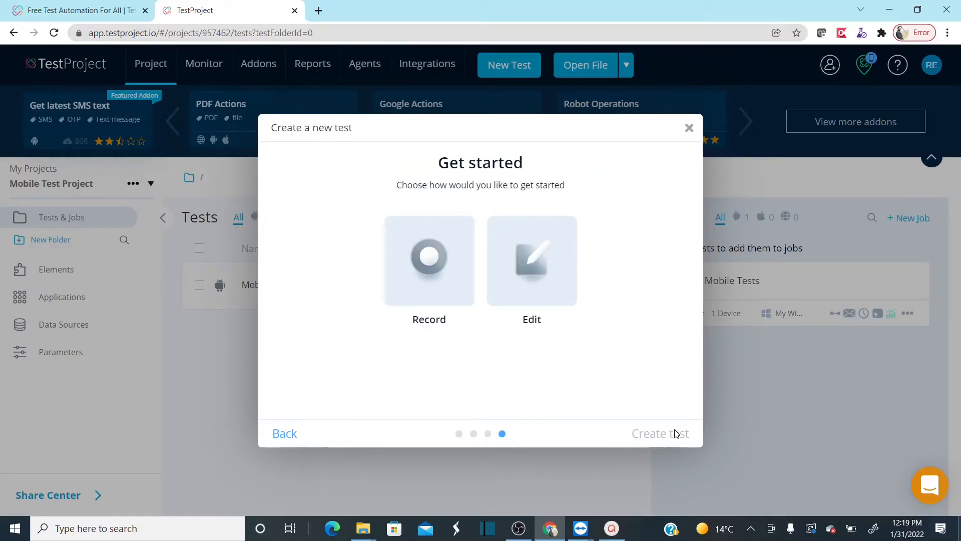
left_click(418, 298)
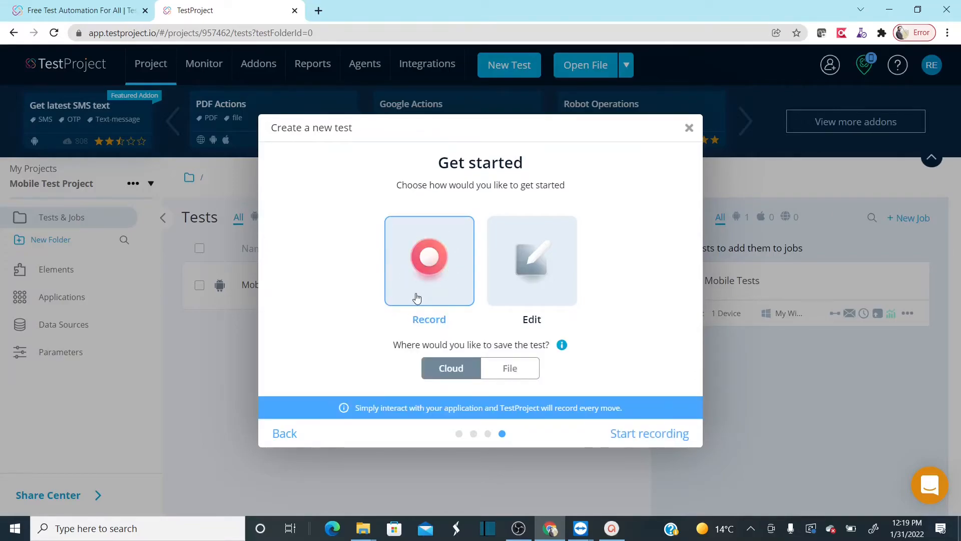
left_click(657, 431)
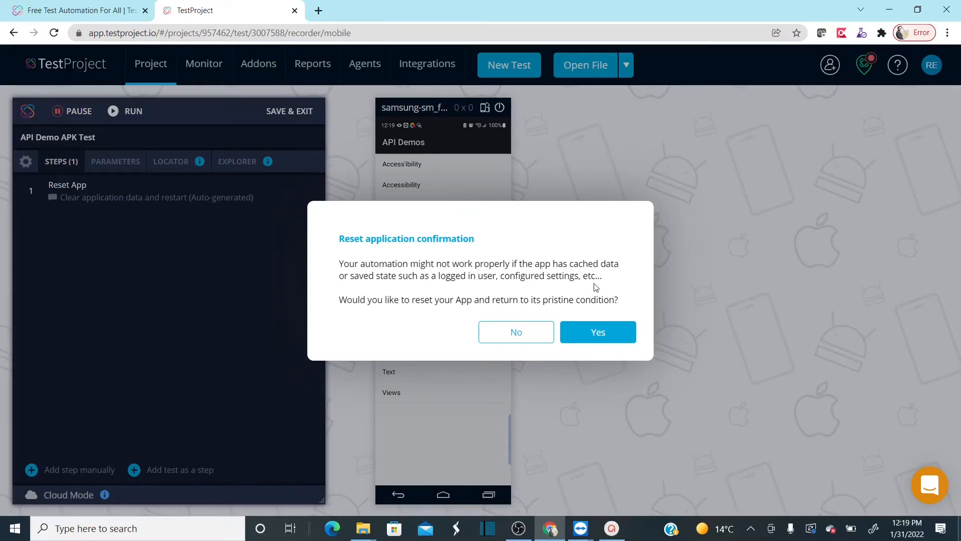
left_click(603, 332)
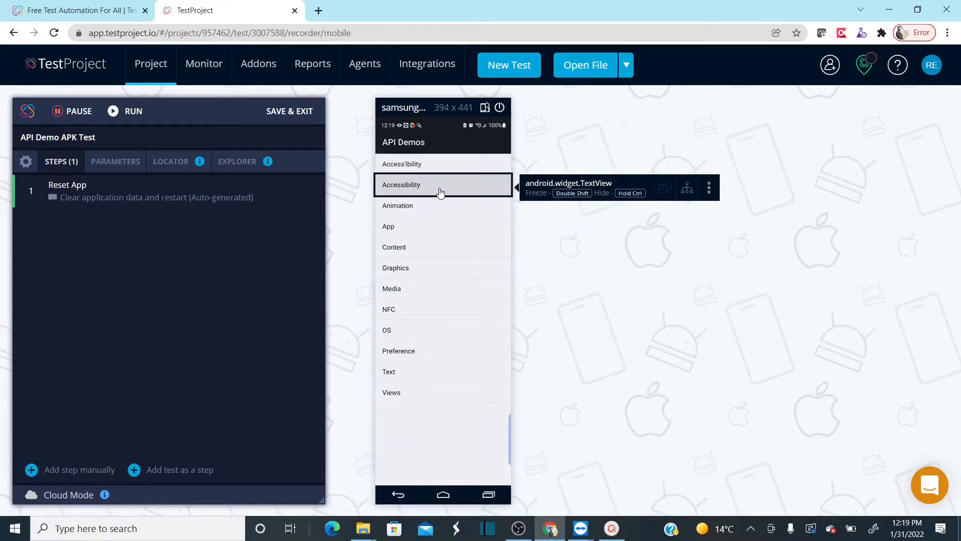
- Record opening Animation and Cloning, running the cloning animation and going back three times, and replay the recorded steps
left_click(405, 212)
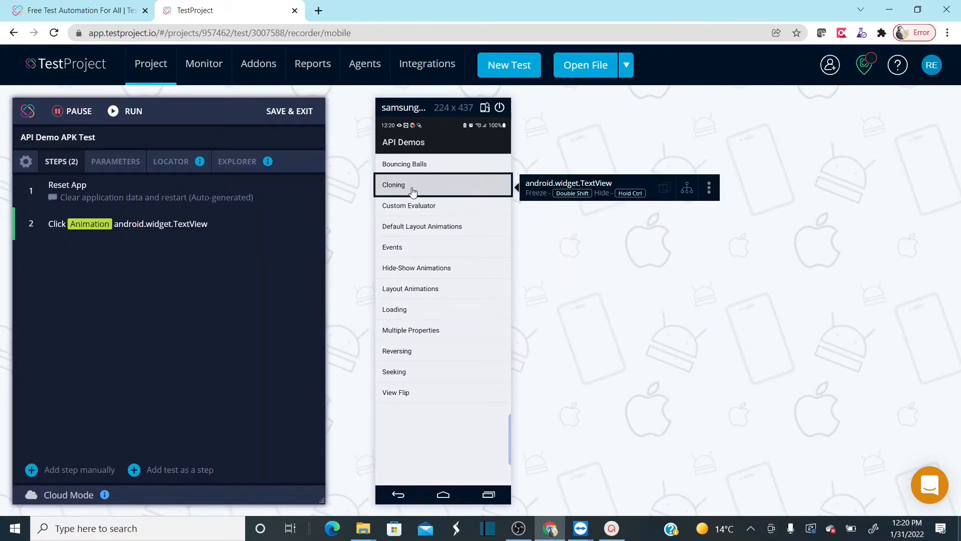
left_click(399, 188)
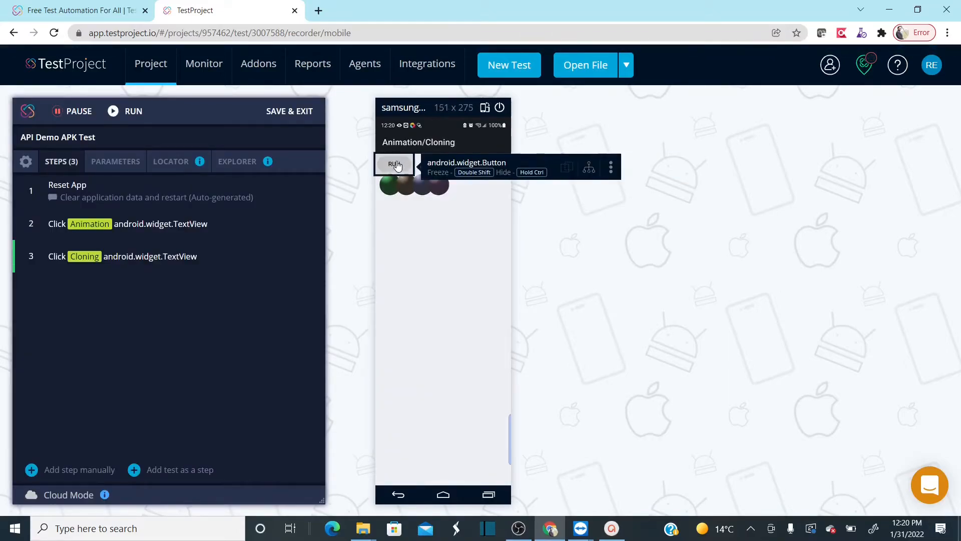
left_click(395, 165)
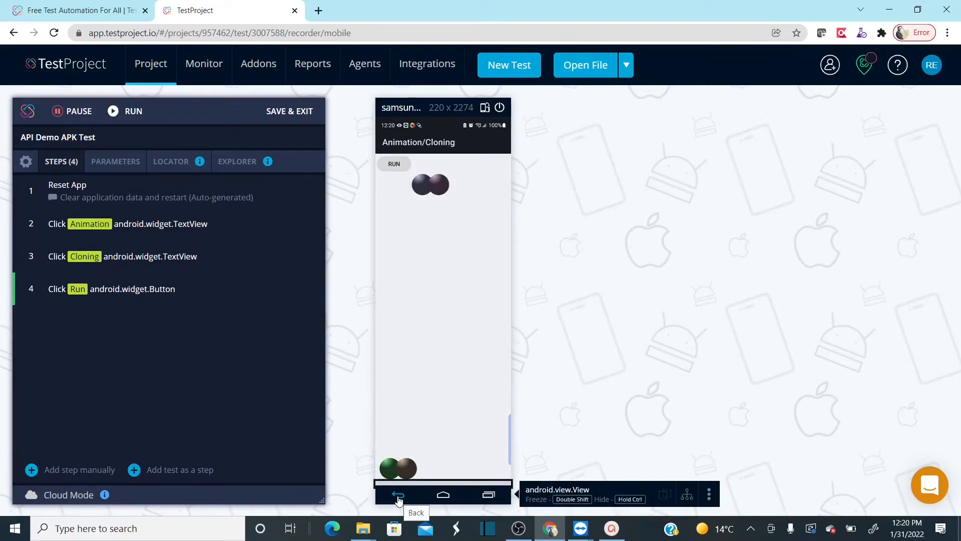
left_click(399, 496)
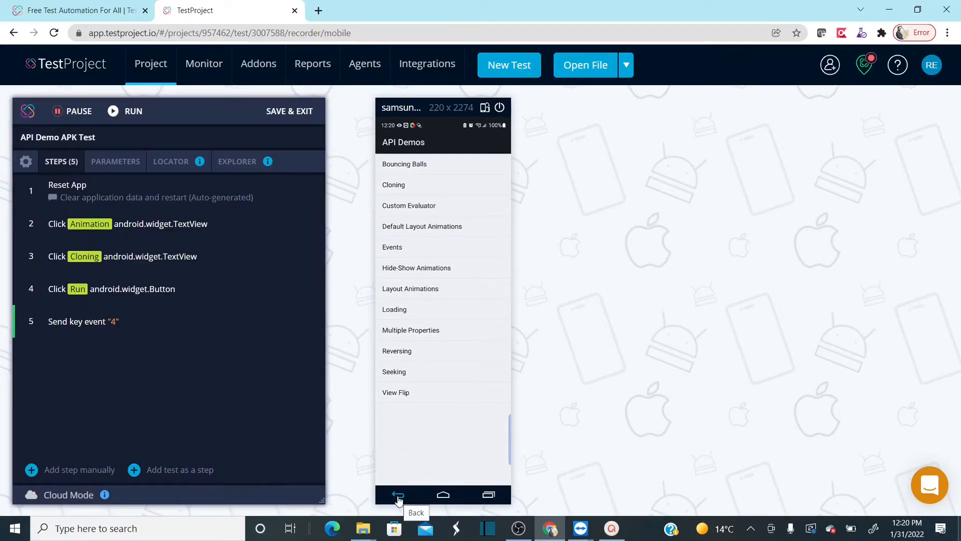
left_click(398, 496)
left_click(398, 496)
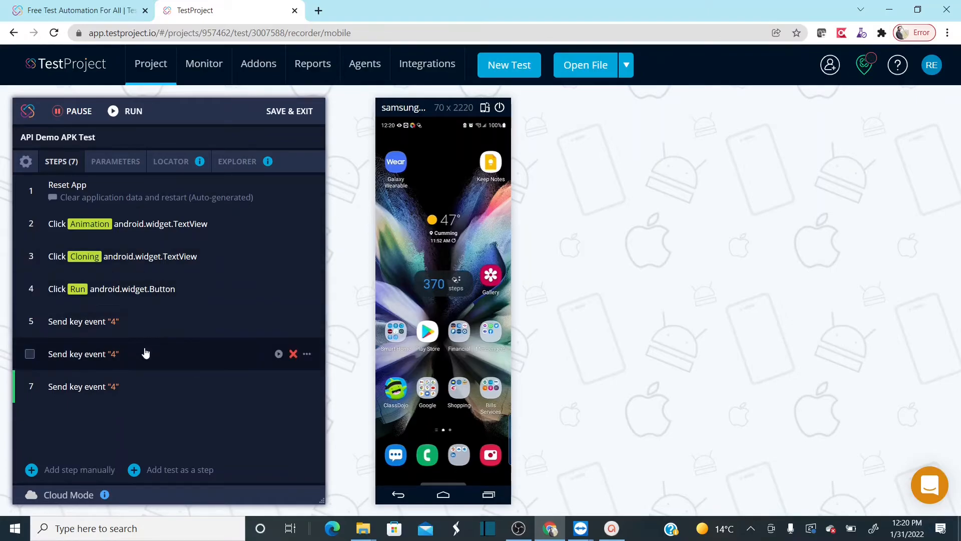
left_click(129, 115)
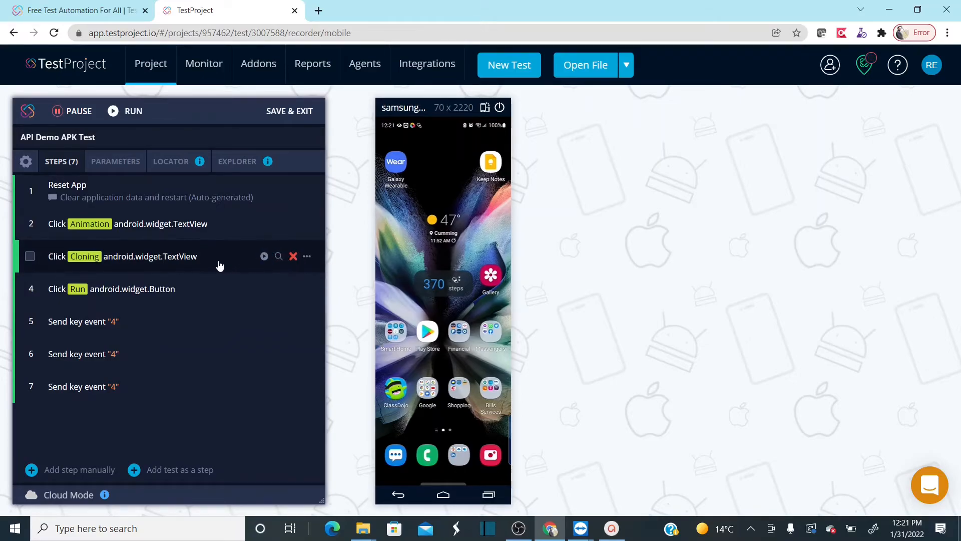
- Examine the actions available for the Cloning click step, search them for "swi" without the element filter, and leave the step unsaved
left_click(182, 260)
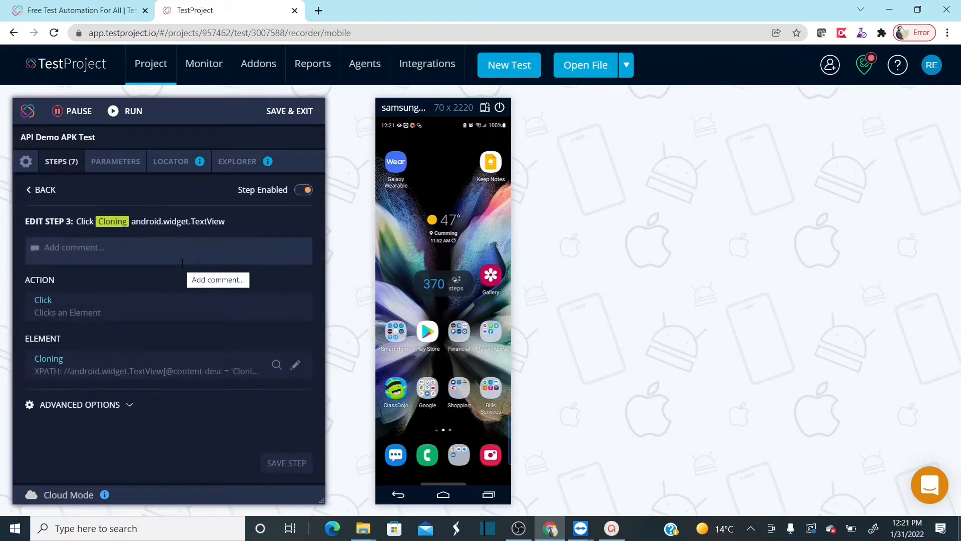
left_click(197, 317)
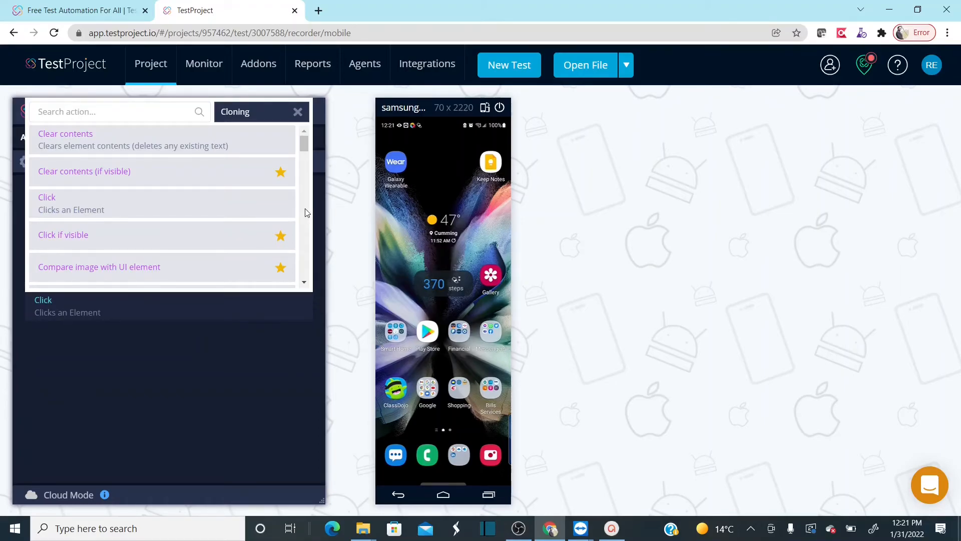
scroll(307, 212, "down", 3)
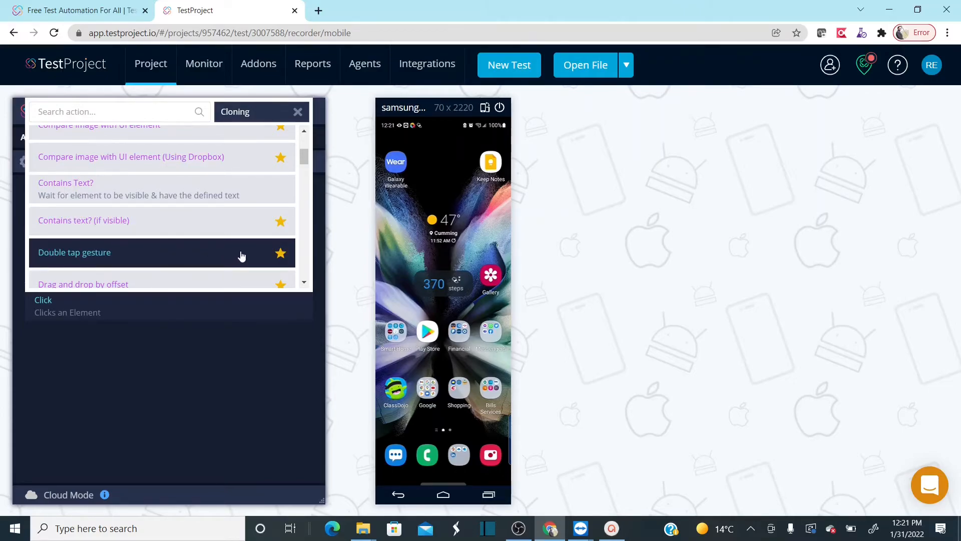
left_click(303, 287)
left_click_drag(302, 287, 302, 287)
left_click(98, 112)
type("swi")
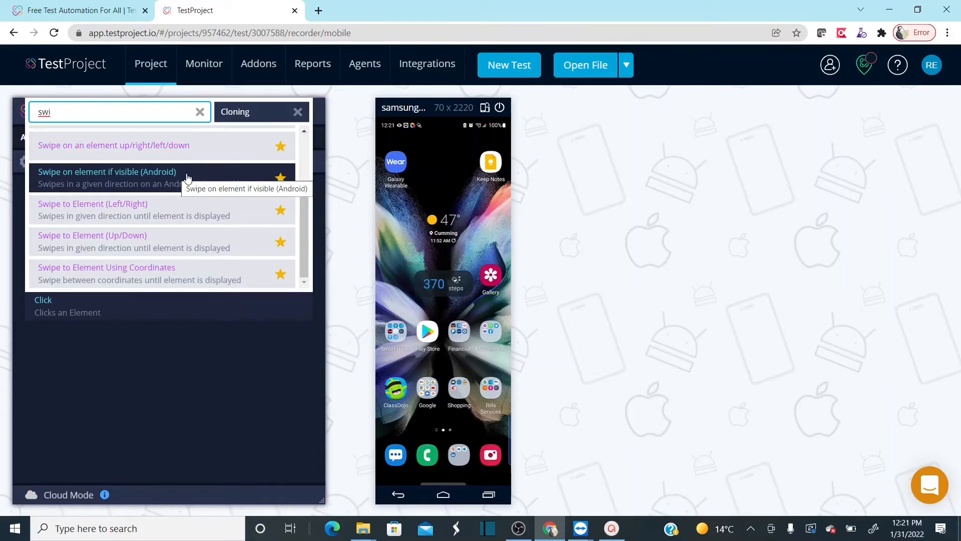
left_click(298, 112)
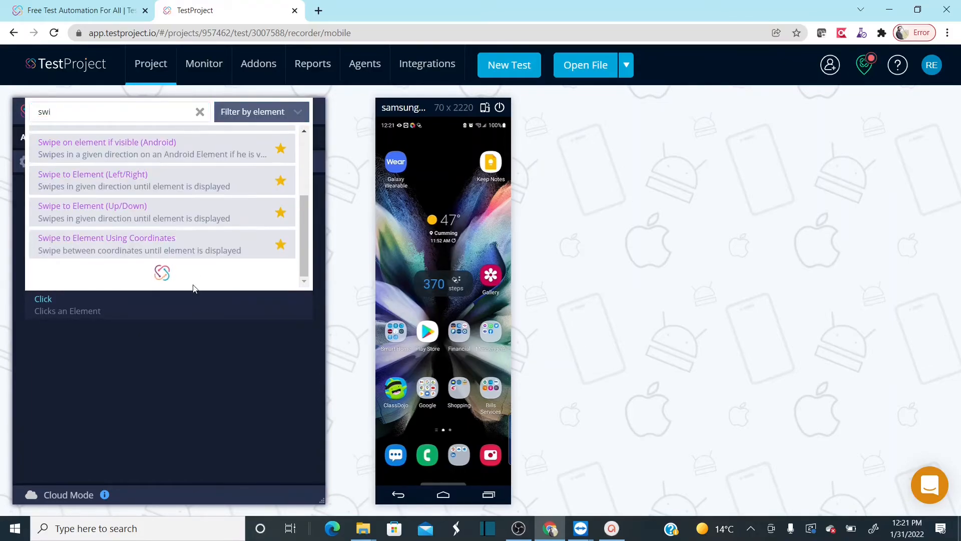
left_click(111, 351)
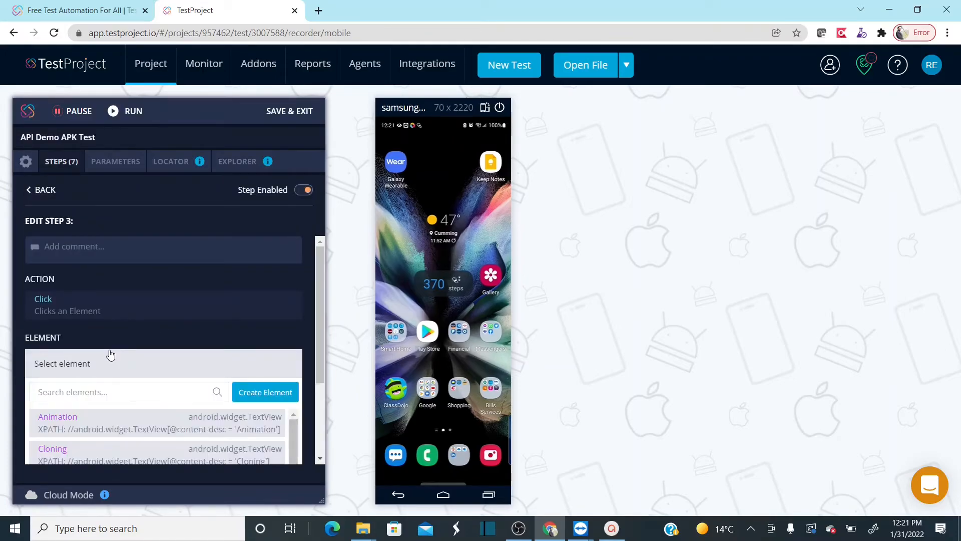
left_click(44, 191)
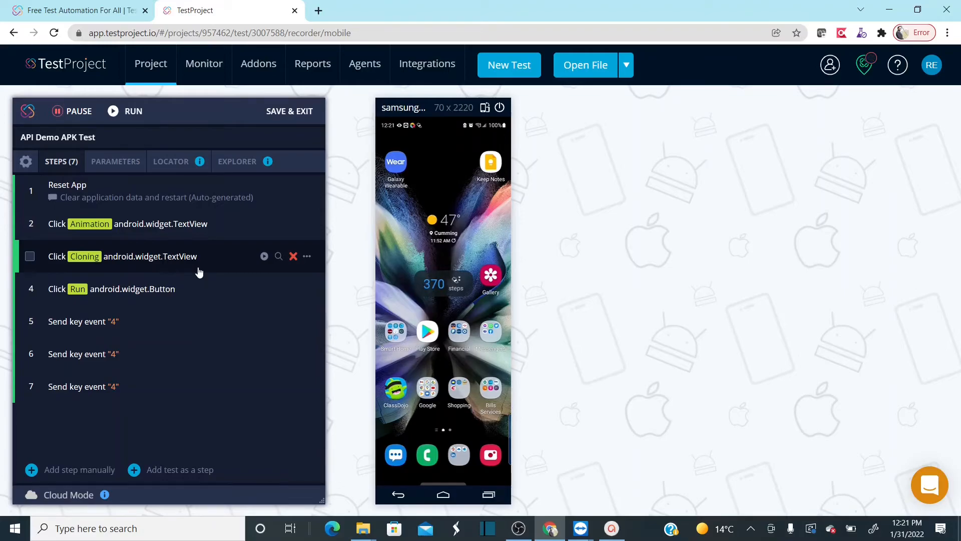
- Save the recorded test, exit the recorder, and add API Demo APK Test to the Mobile Tests job
left_click(285, 112)
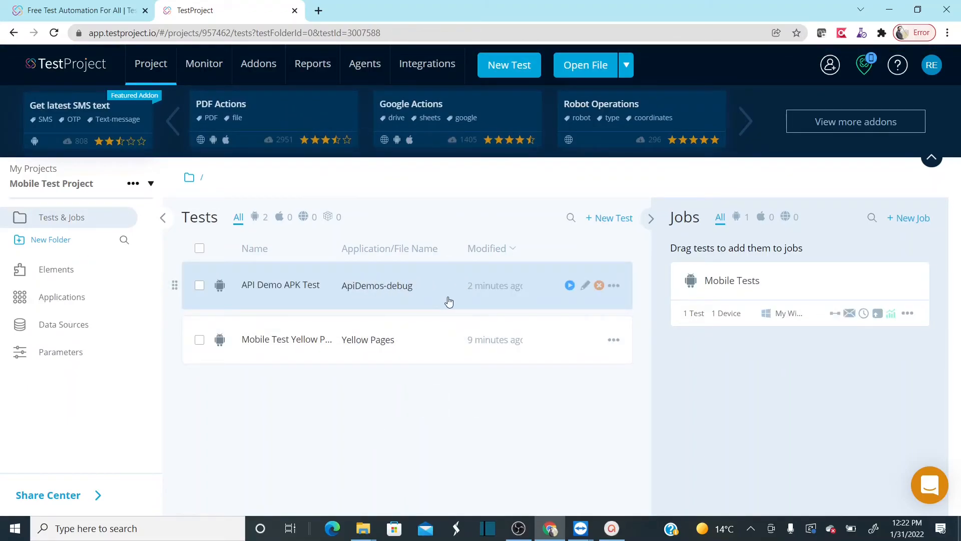
left_click(773, 279)
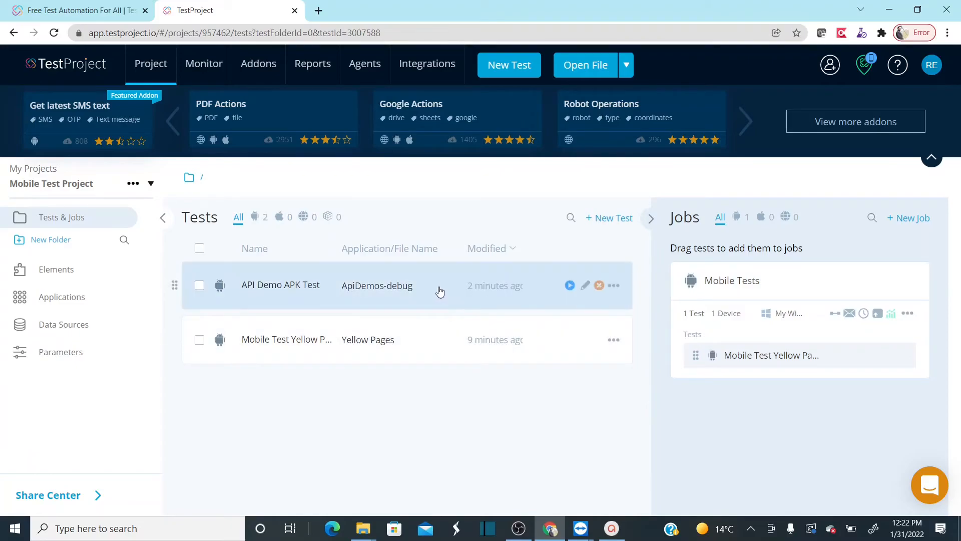
left_click_drag(440, 290, 817, 390)
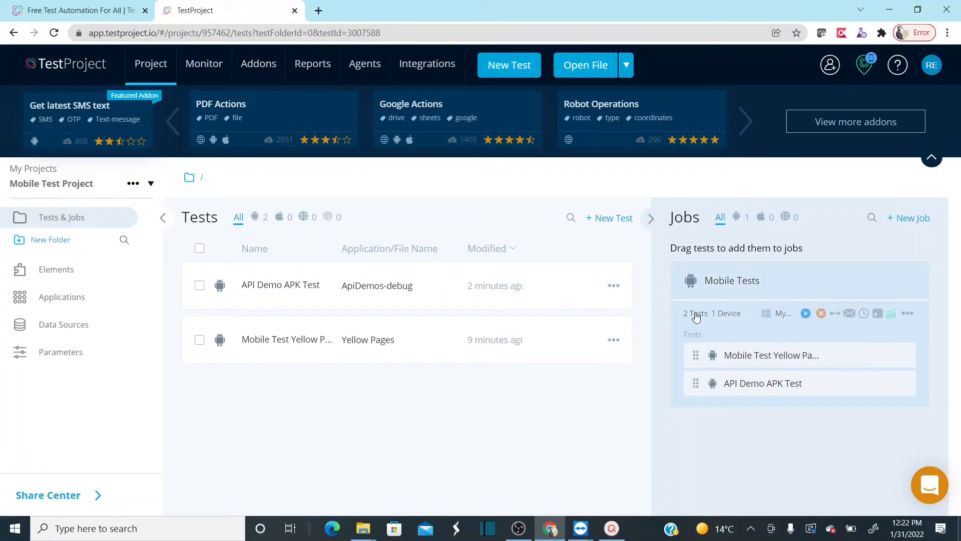
- Run the Mobile Tests job and mirror the connected Samsung device's screen during the execution
left_click(807, 315)
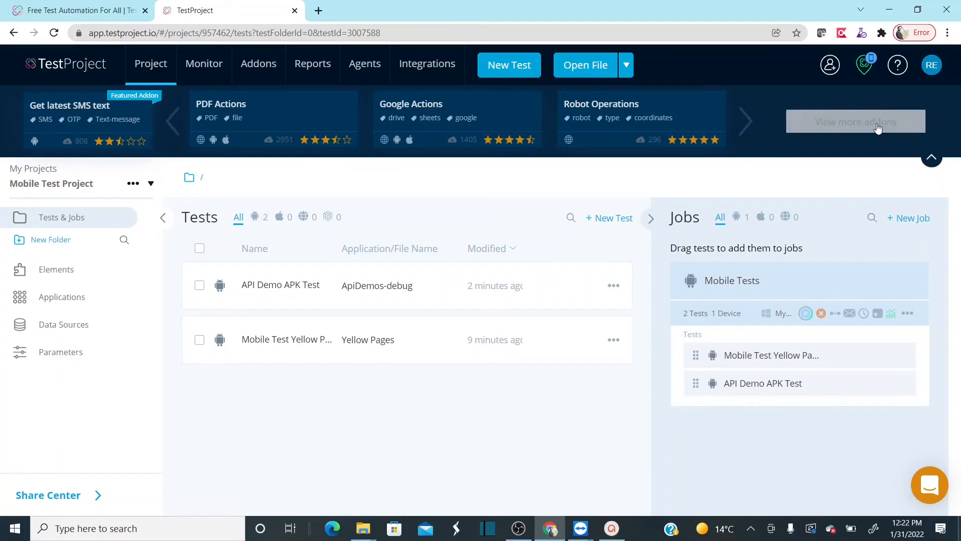
left_click(868, 69)
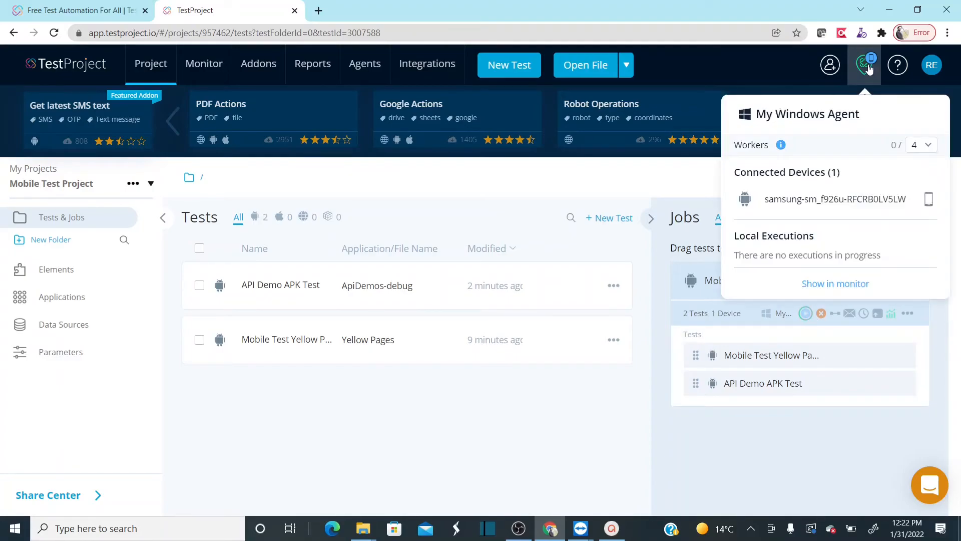
left_click(928, 200)
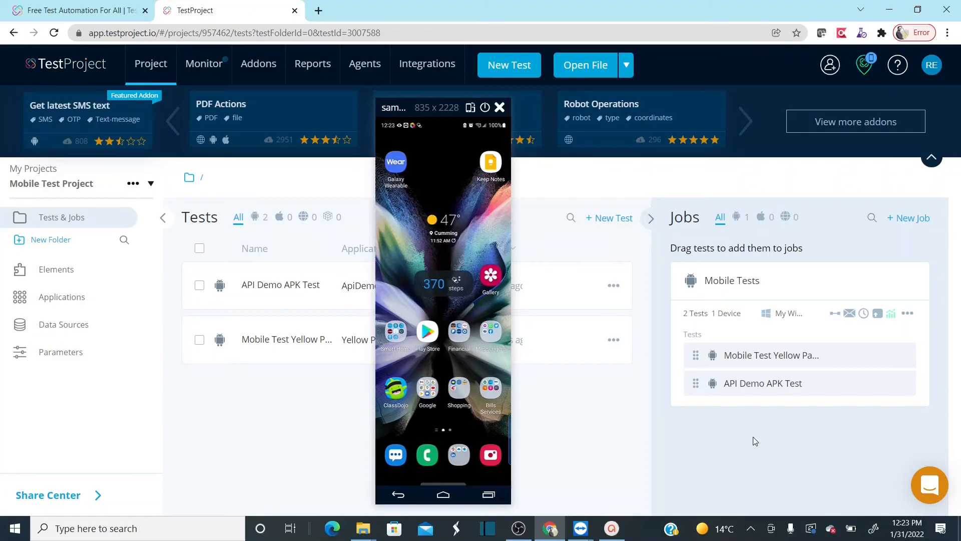
- Open the Mobile Tests job report, close the device mirror, and examine the executed steps of the Yellow Pages and API Demo tests
left_click(892, 314)
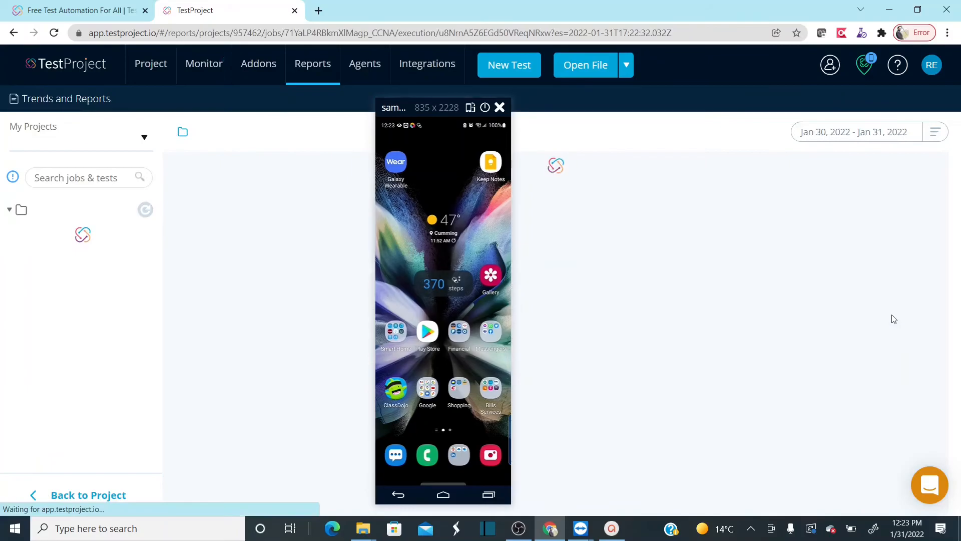
left_click(500, 108)
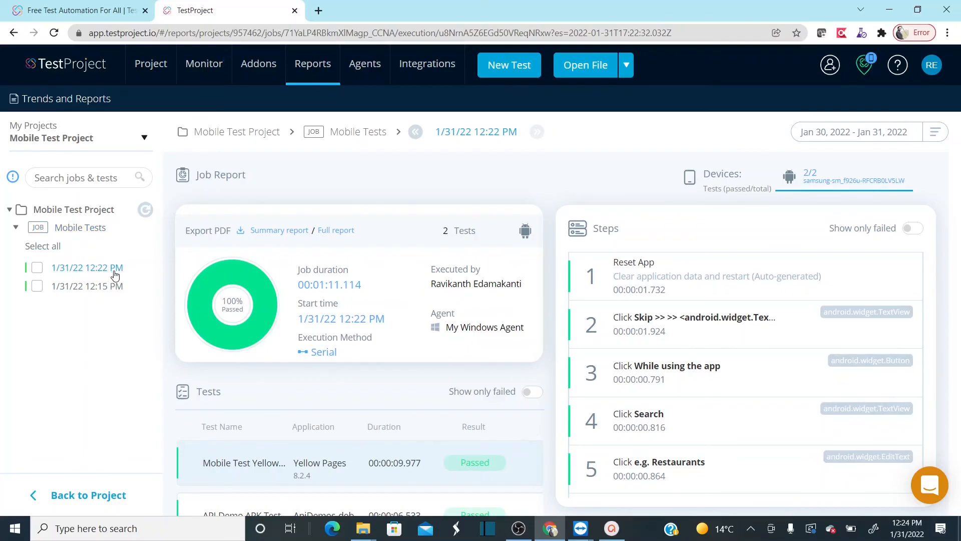
double_click(434, 235)
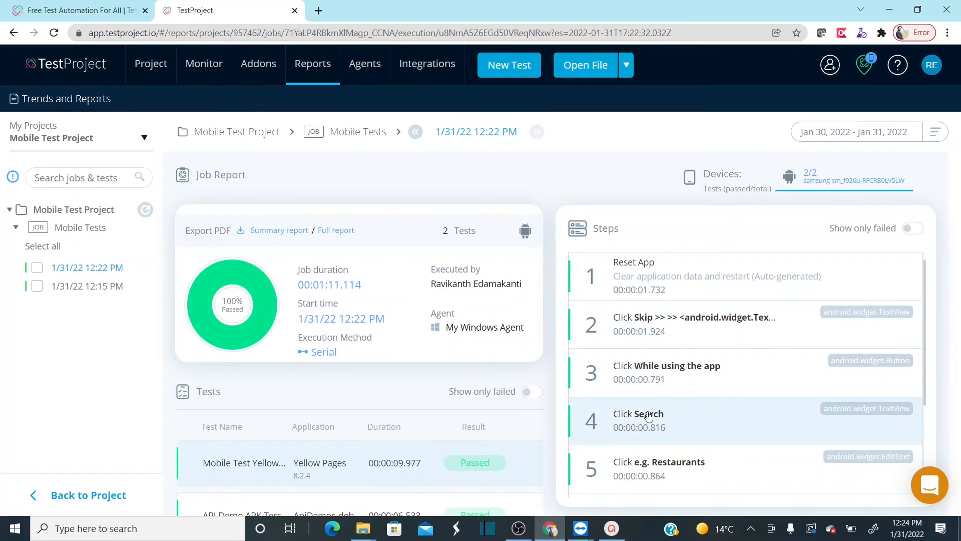
scroll(927, 315, "down", 3)
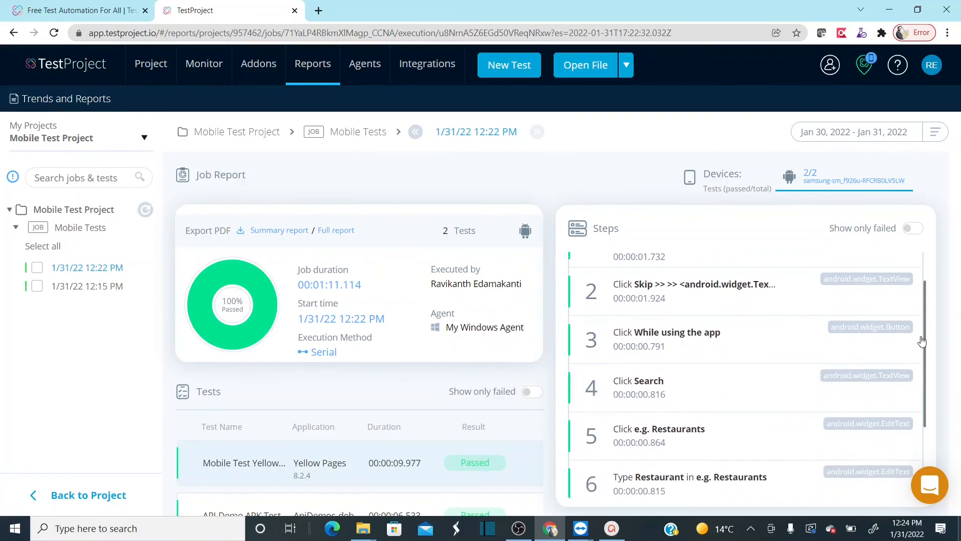
left_click(347, 501)
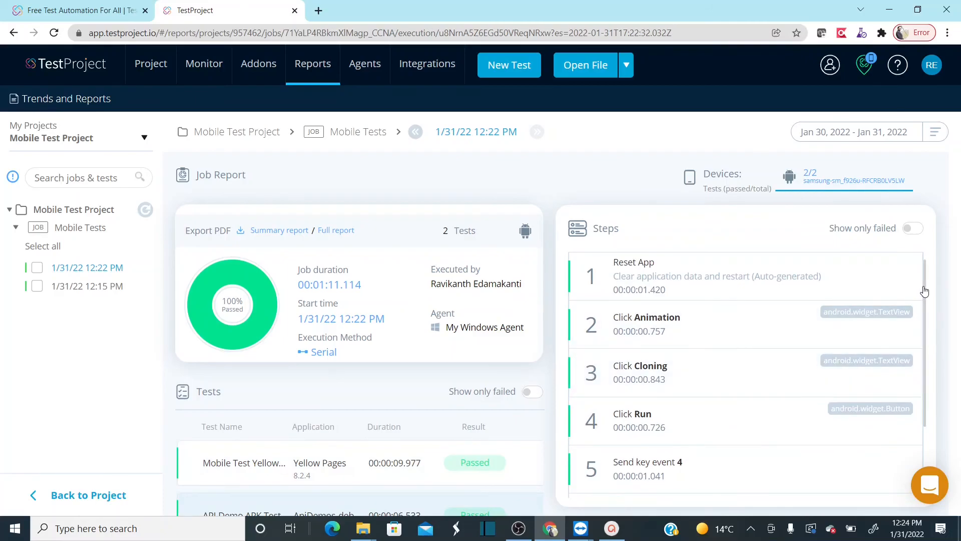
left_click_drag(927, 289, 931, 344)
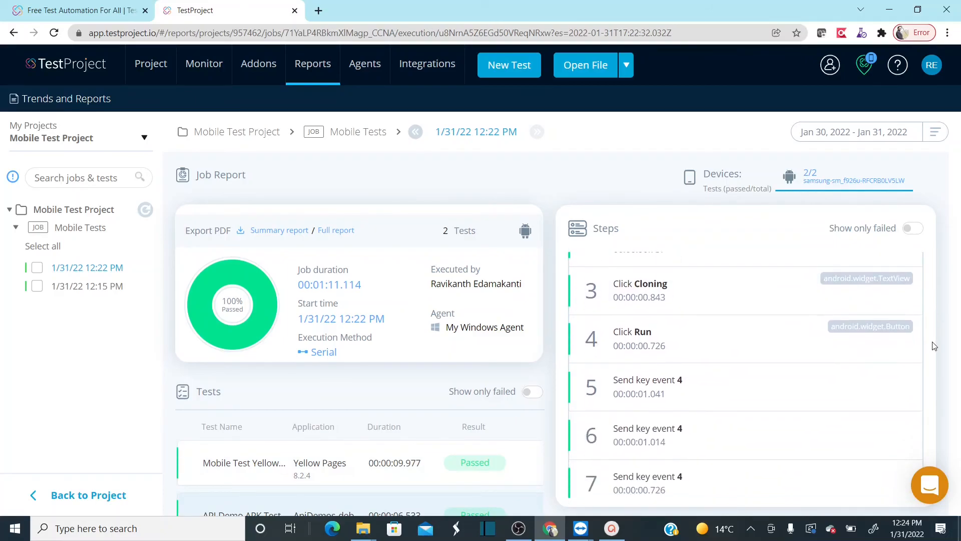
scroll(361, 476, "down", 1)
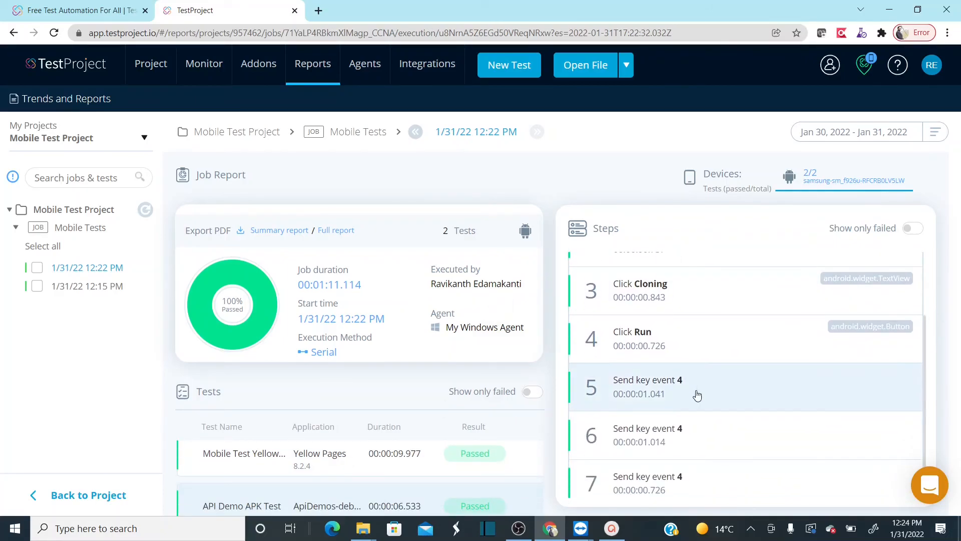
left_click(338, 461)
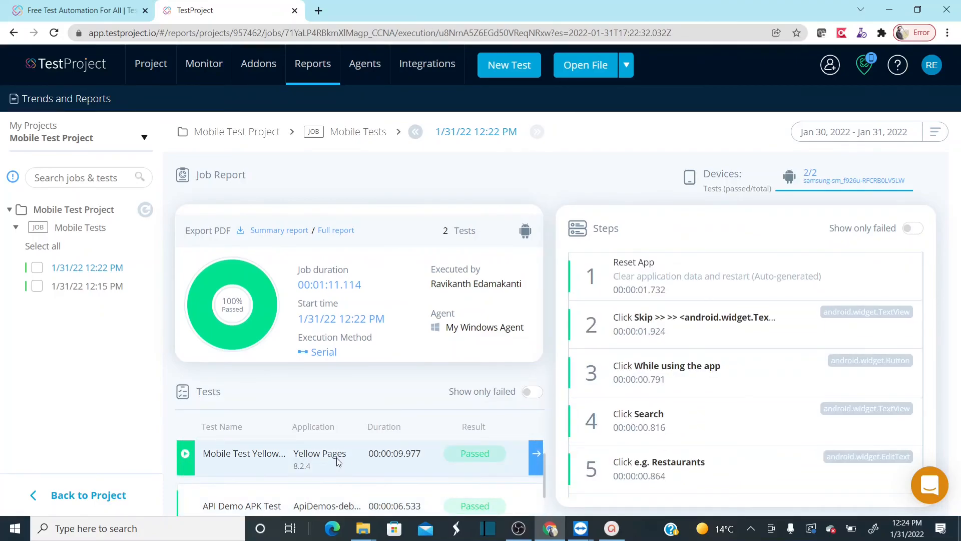
left_click(343, 497)
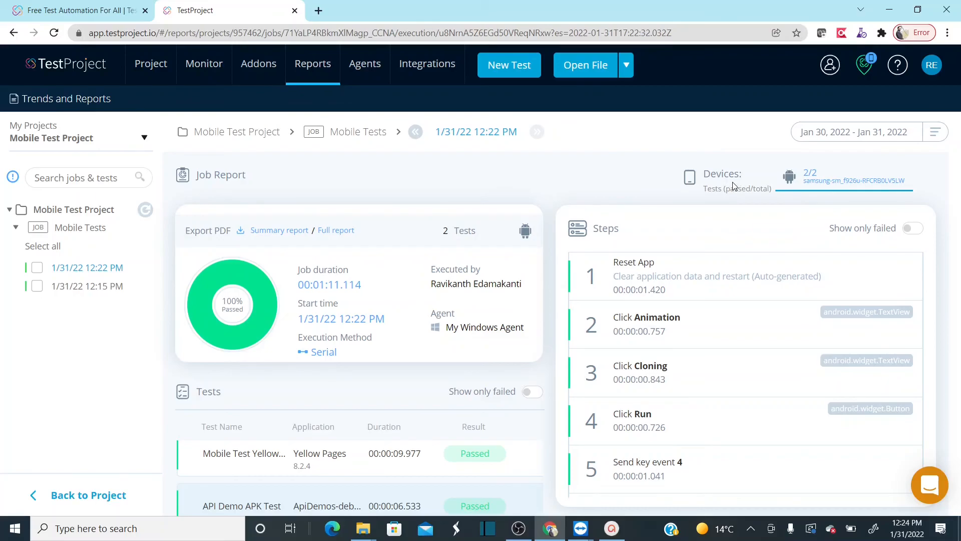
- Review the overall report of Mobile Test Project, including statistics and velocity, and return to the project's tests and jobs
left_click(63, 214)
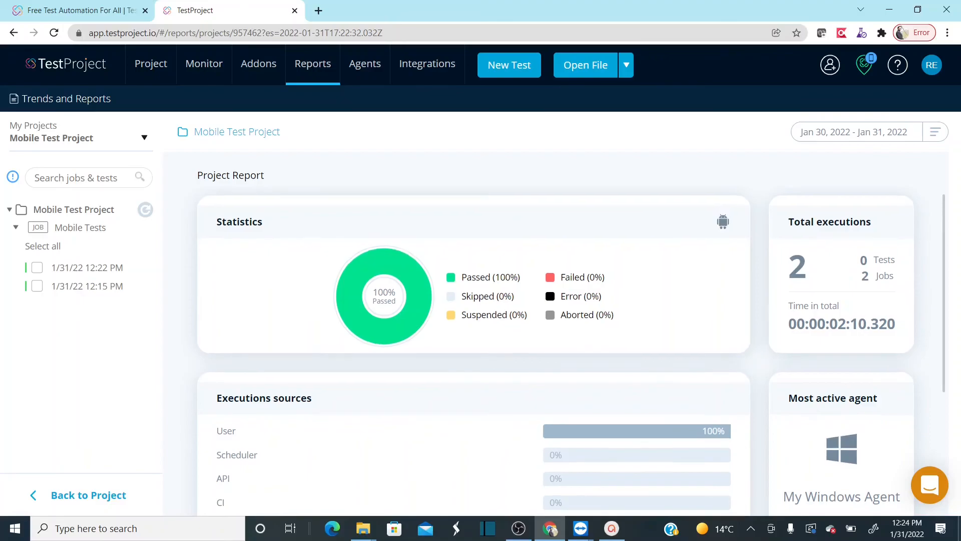
scroll(571, 351, "down", 5)
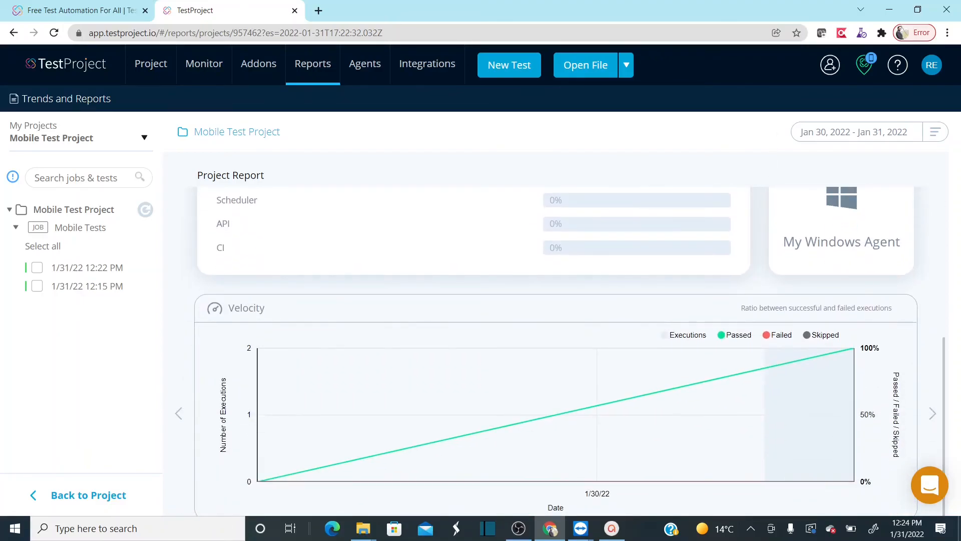
scroll(661, 432, "up", 5)
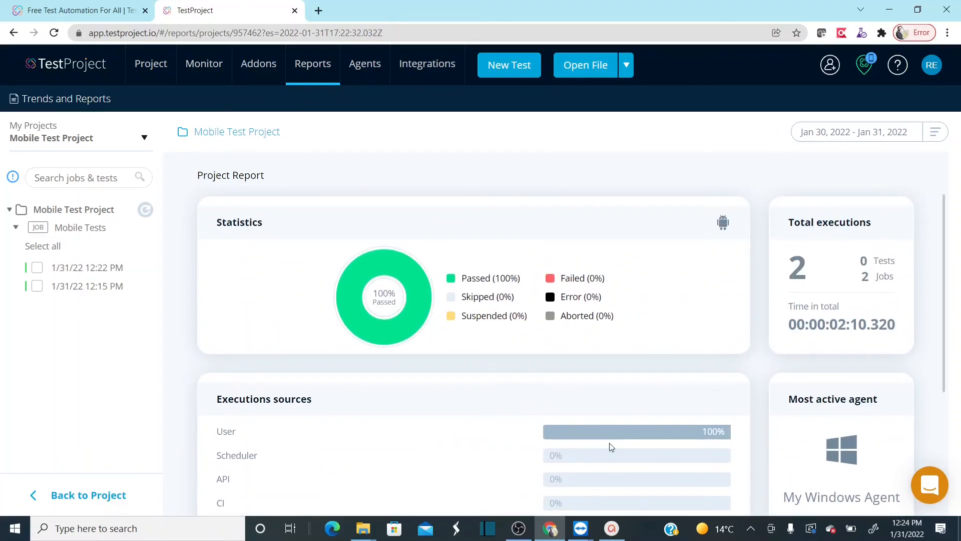
left_click(100, 496)
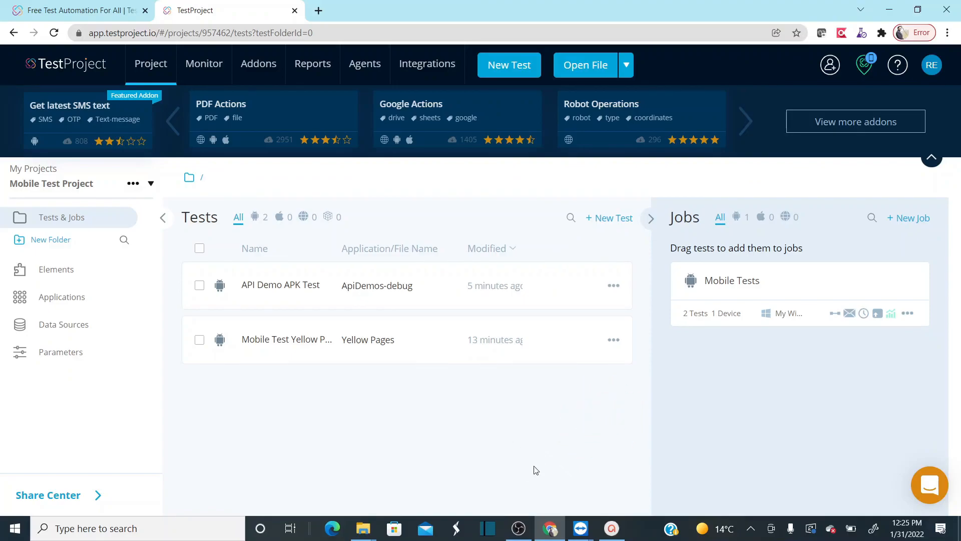
left_click(519, 529)
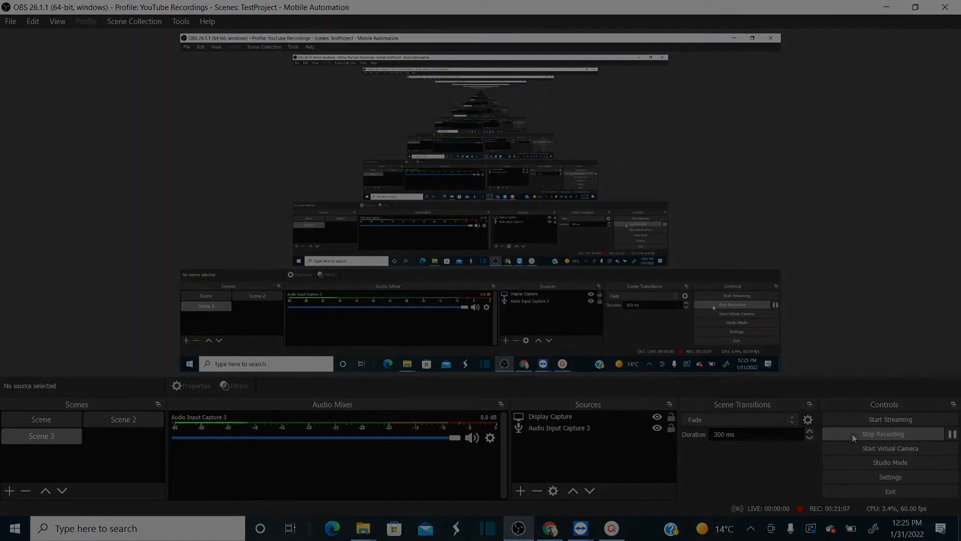